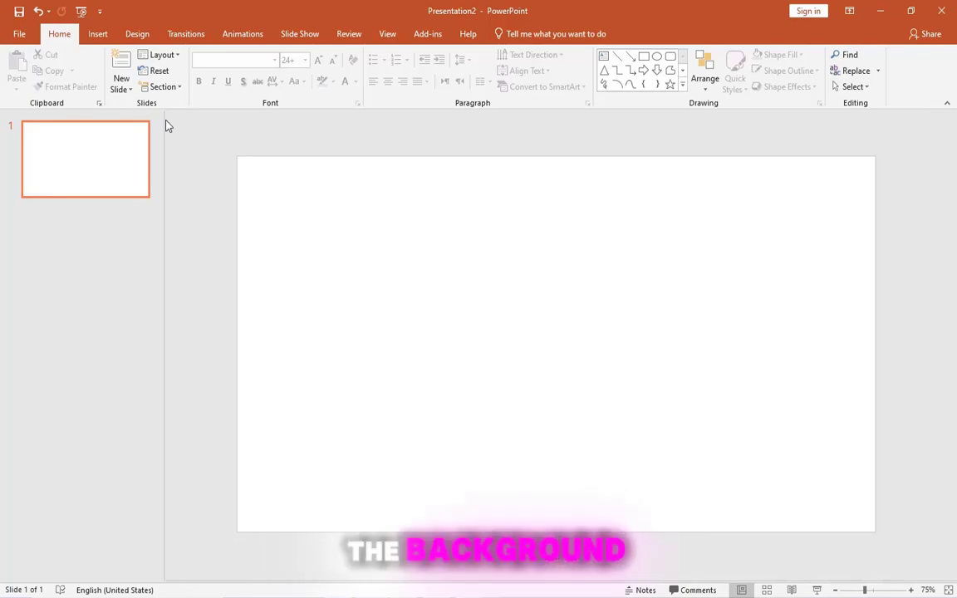
Insert the Space picture onto slide 1.
click(98, 36)
click(88, 70)
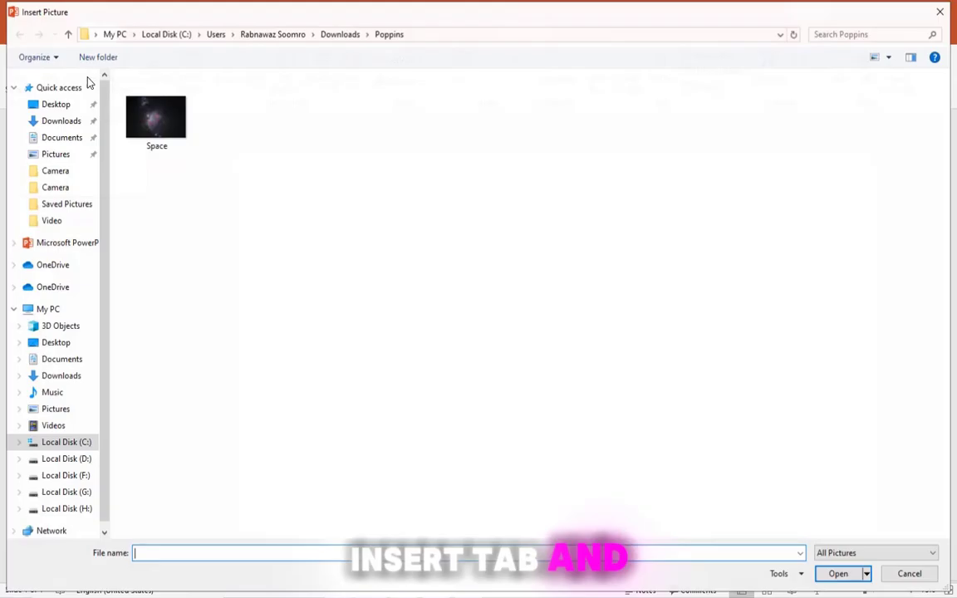
click(168, 134)
click(839, 575)
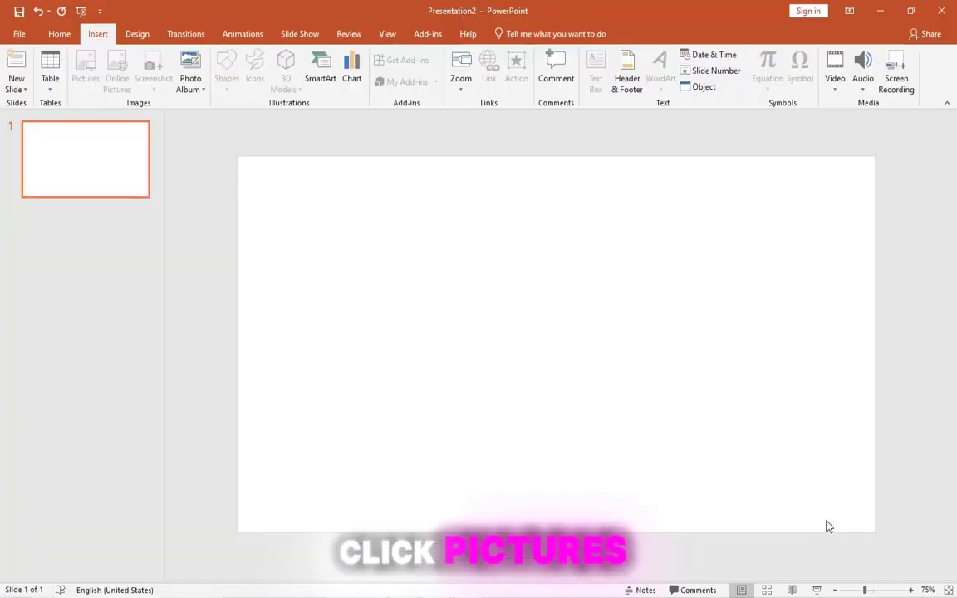
Stretch the Space picture from the left edge to 13.33" wide and crop it to Fill.
drag(490, 345, 437, 343)
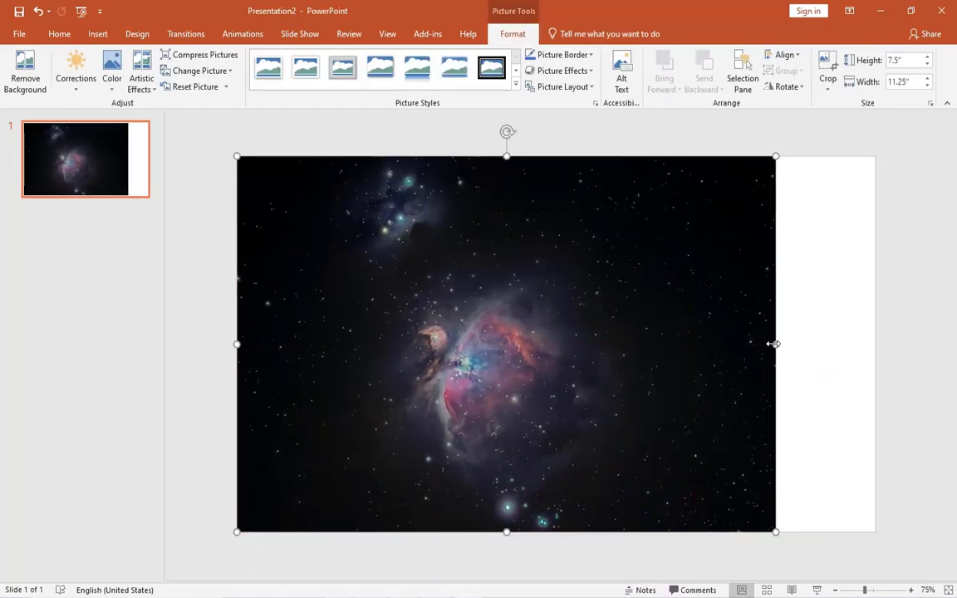
drag(774, 344, 875, 342)
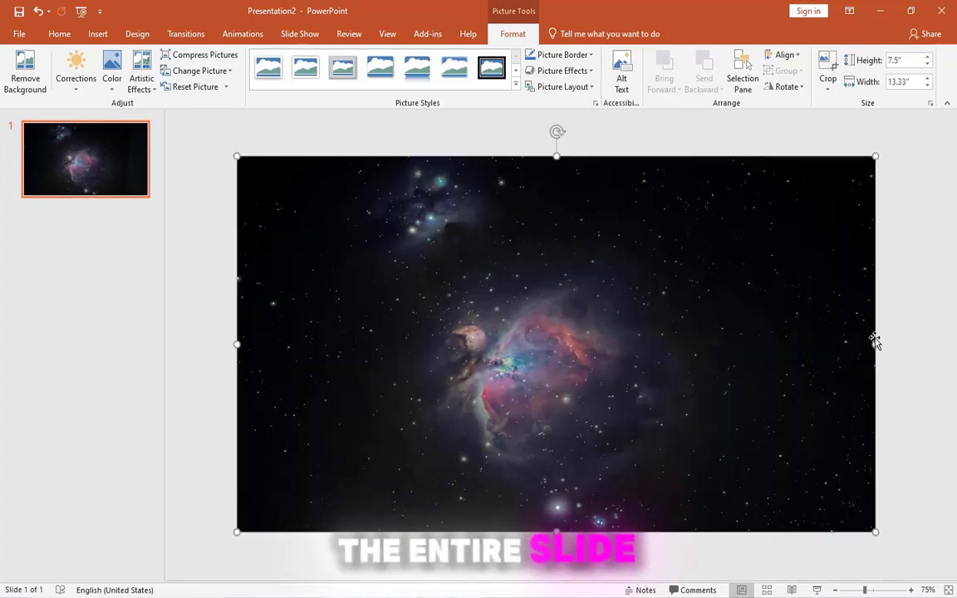
click(827, 63)
click(833, 89)
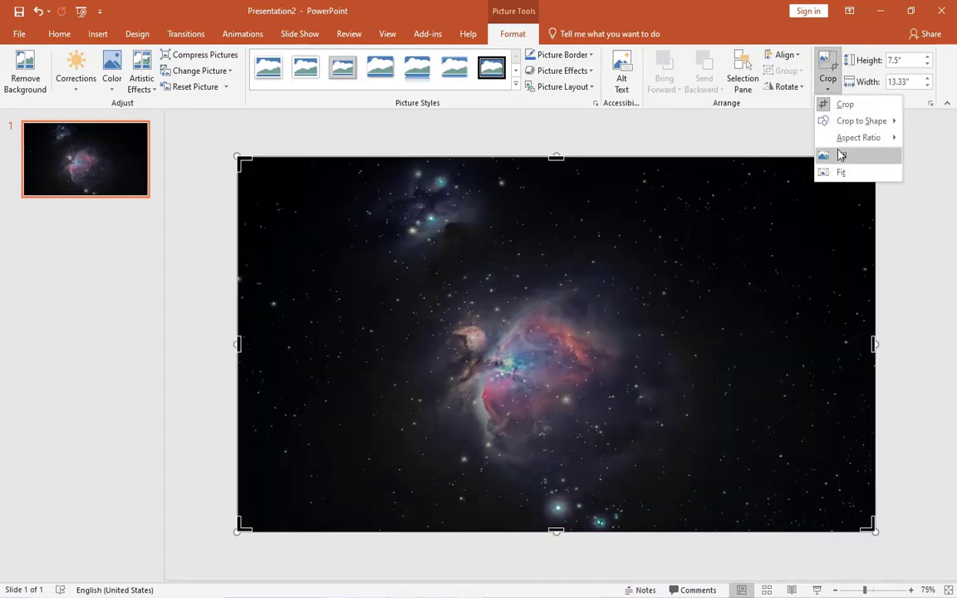
click(840, 156)
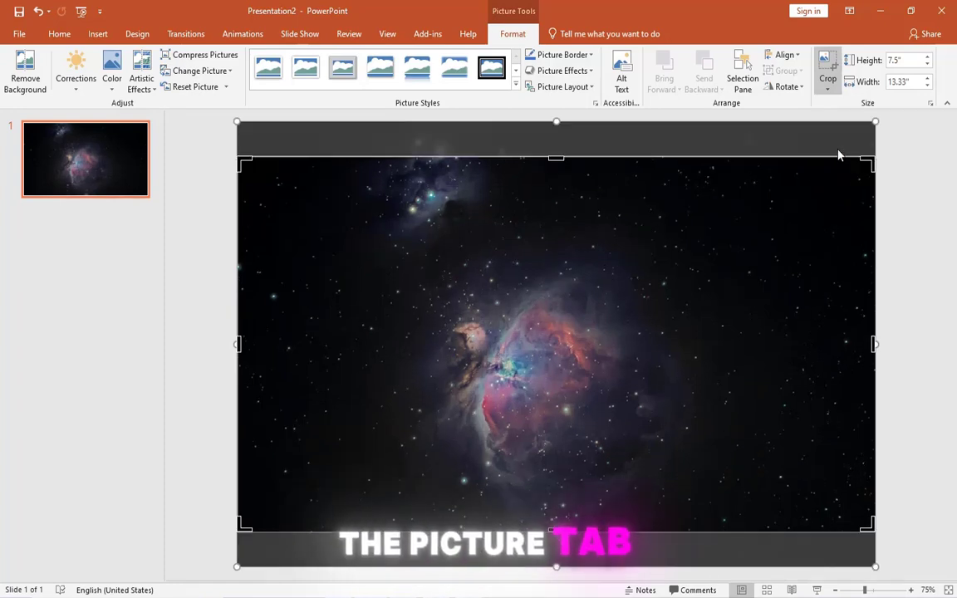
click(829, 63)
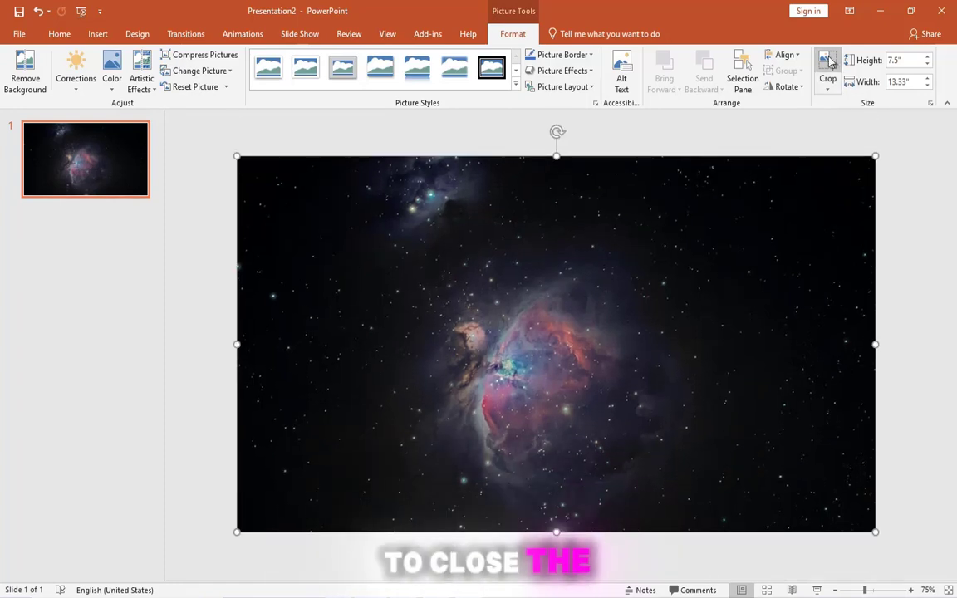
Duplicate slide 1 to create slide 2.
click(100, 136)
right_click(101, 136)
click(139, 237)
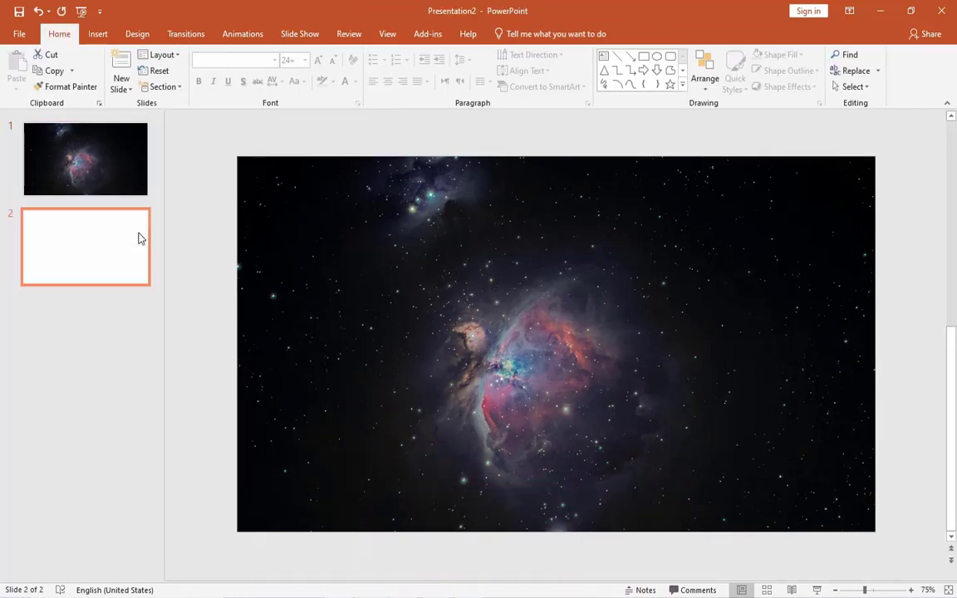
ctrl+scroll(478, 263, down, 1)
ctrl+scroll(480, 265, down, 2)
Crop slide 2's nebula picture so the image is enlarged inside the frame.
click(489, 261)
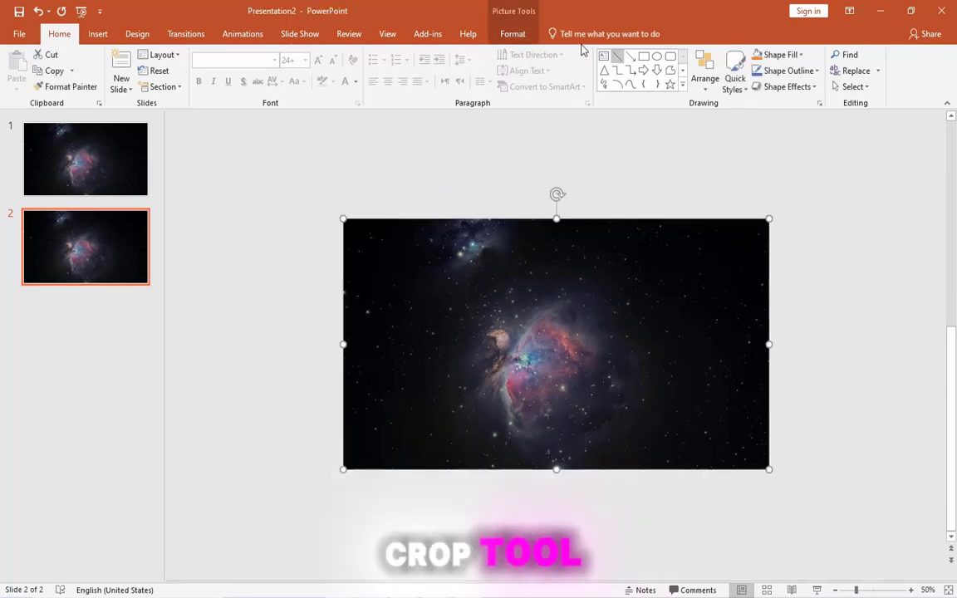
click(515, 34)
click(828, 88)
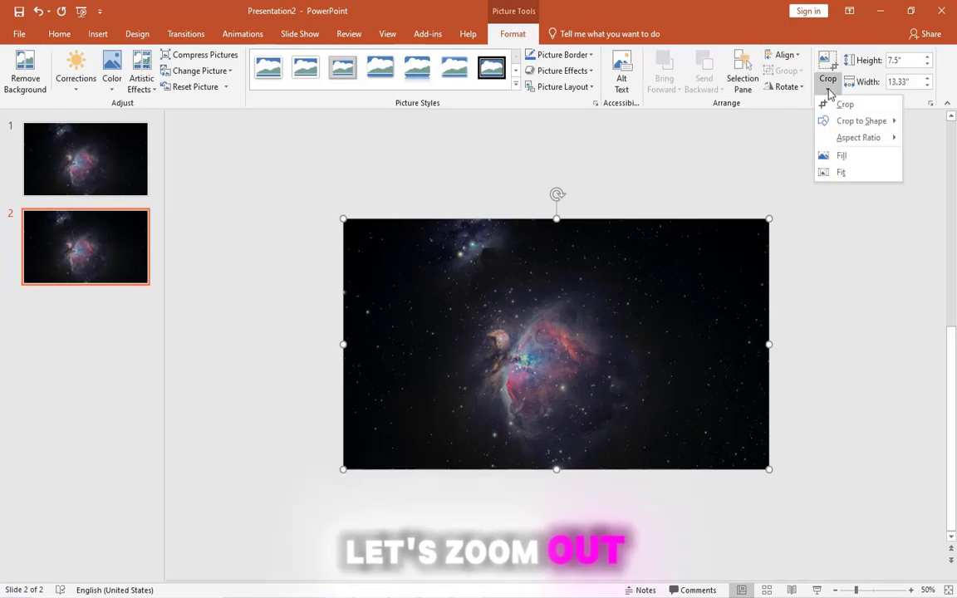
click(843, 104)
drag(772, 493, 837, 540)
click(825, 77)
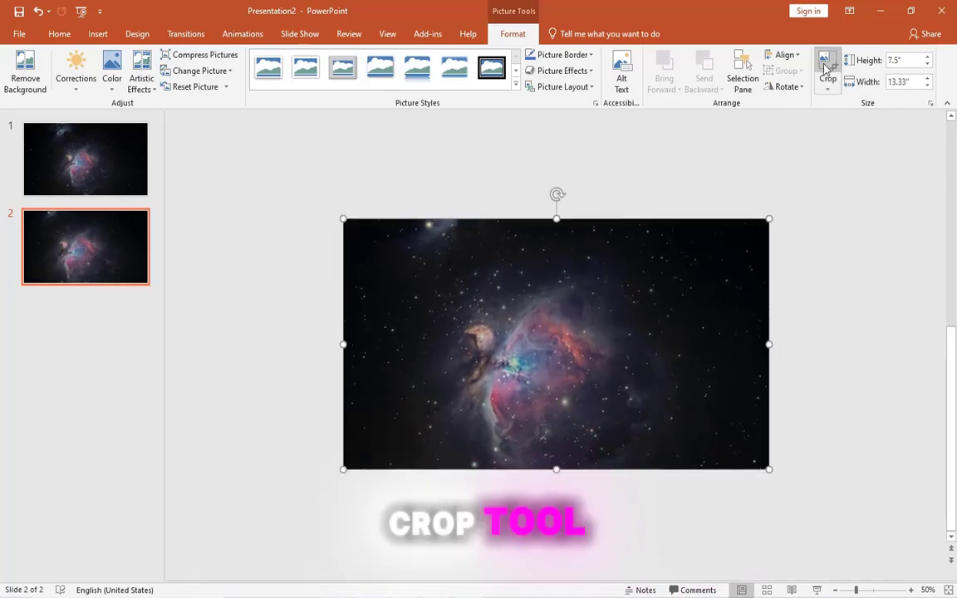
Apply the Morph transition to both slides and preview it.
click(95, 173)
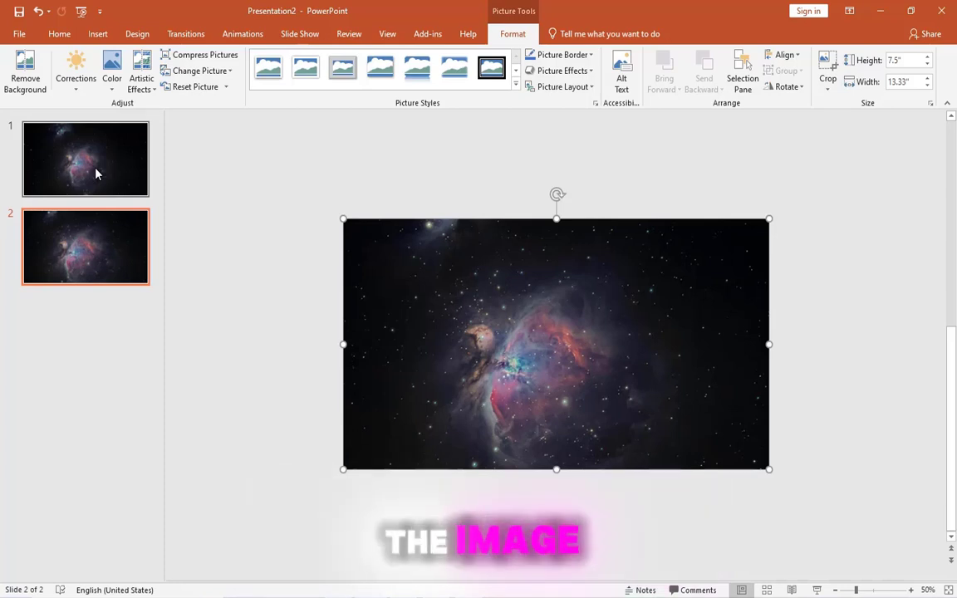
key(ctrl+a)
click(185, 34)
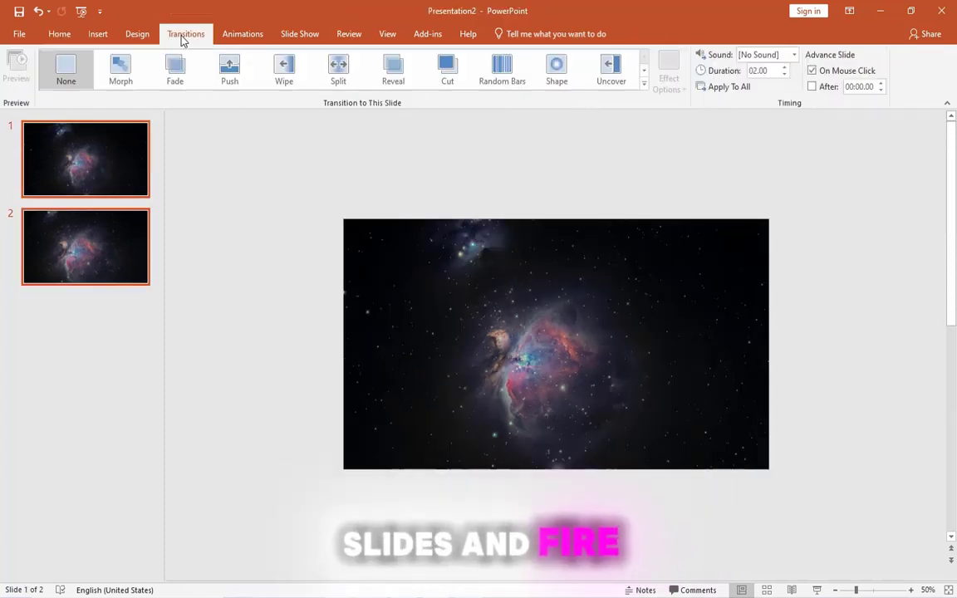
click(122, 71)
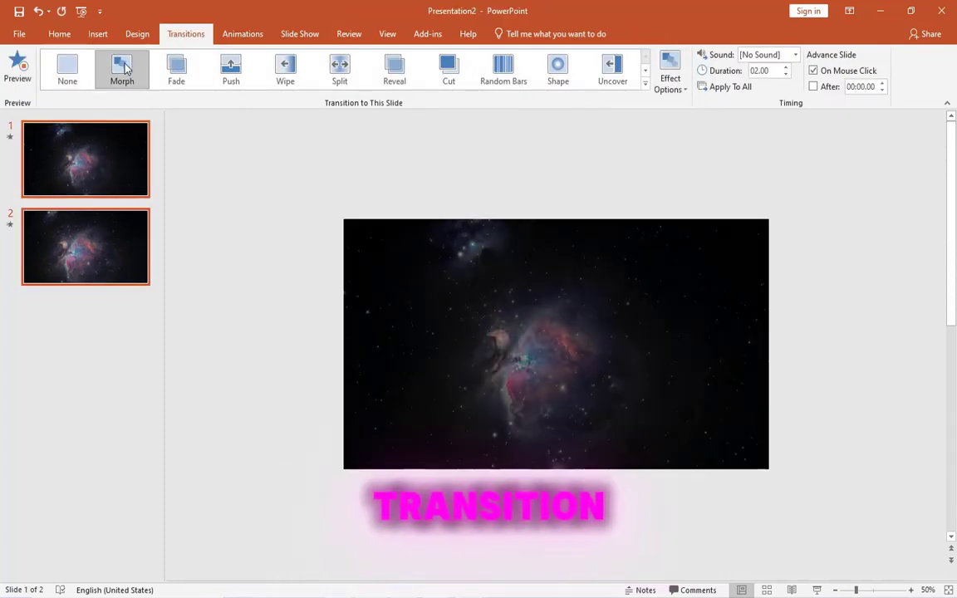
click(18, 68)
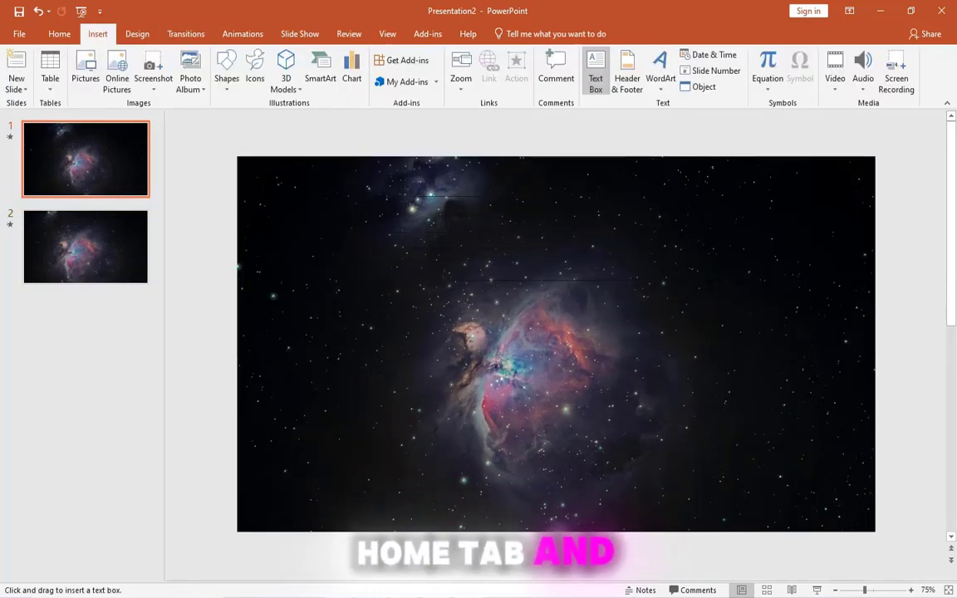
Add a centred size-20 text box 'TOP 5 MOST PAPULATION CITIES' with TOP 5 in Poppins ExtraBold.
drag(307, 194, 773, 277)
text(TO)
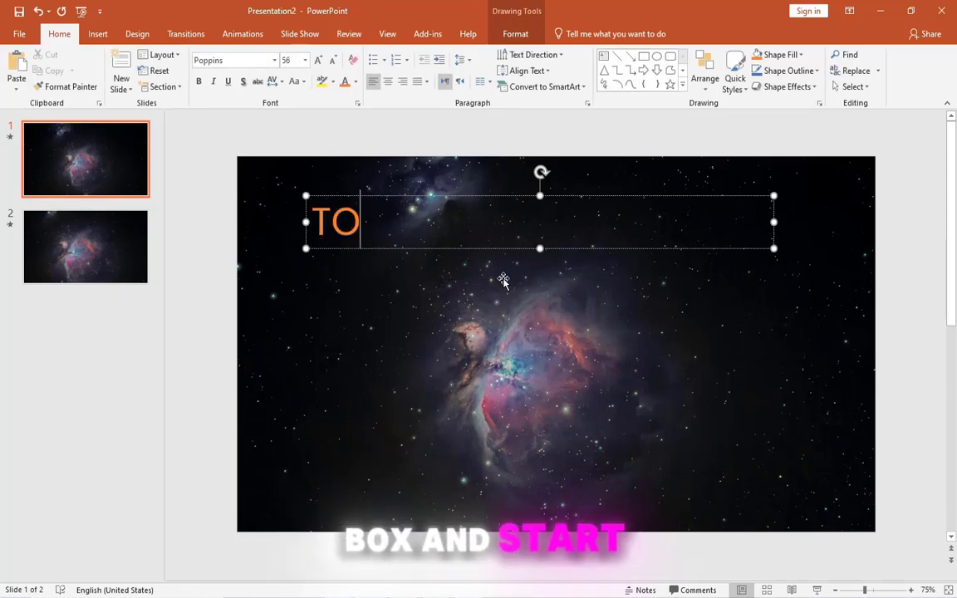
text(P 5 M)
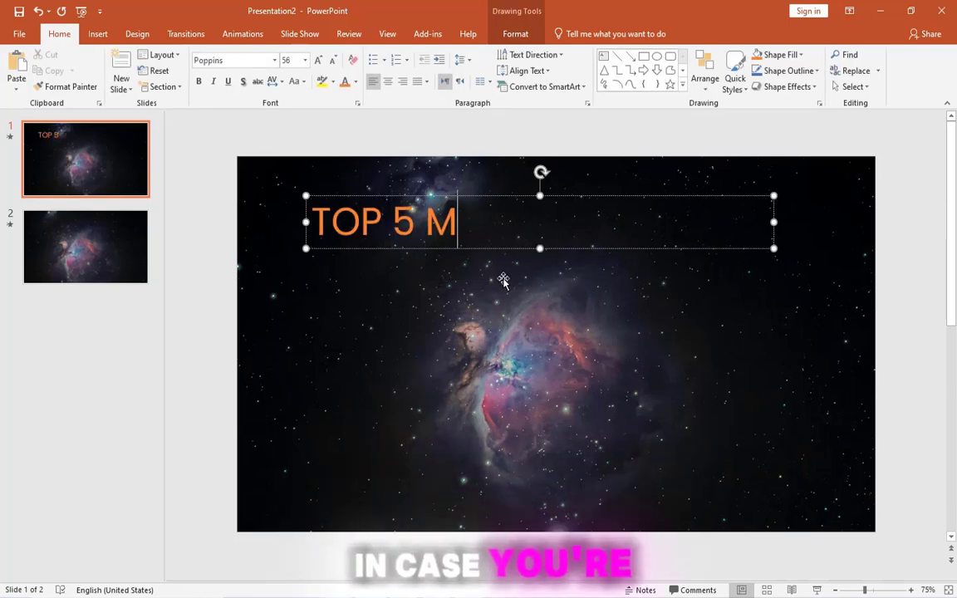
text(OST PAPULATION CITIES)
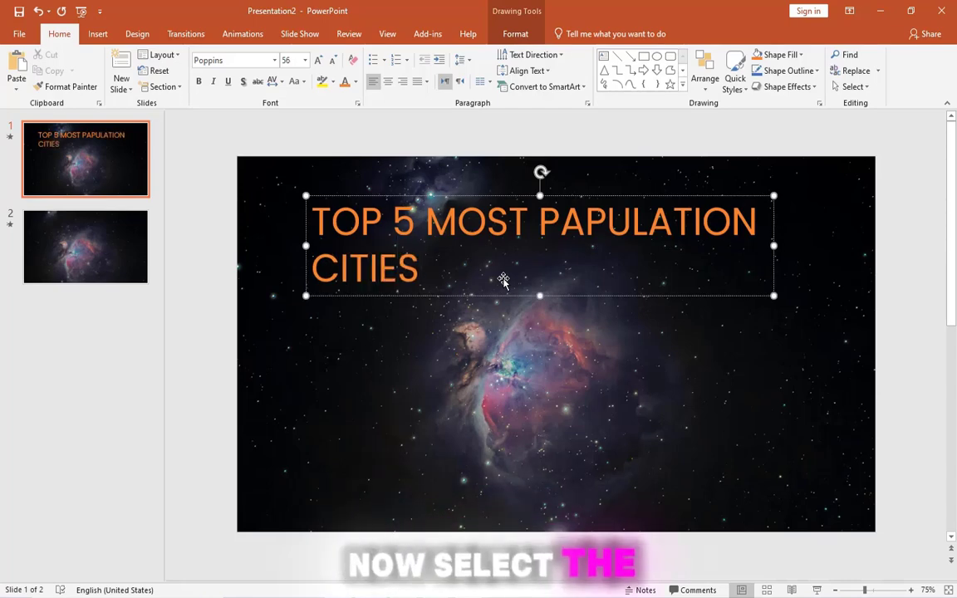
key(ctrl+a)
key(ctrl+c)
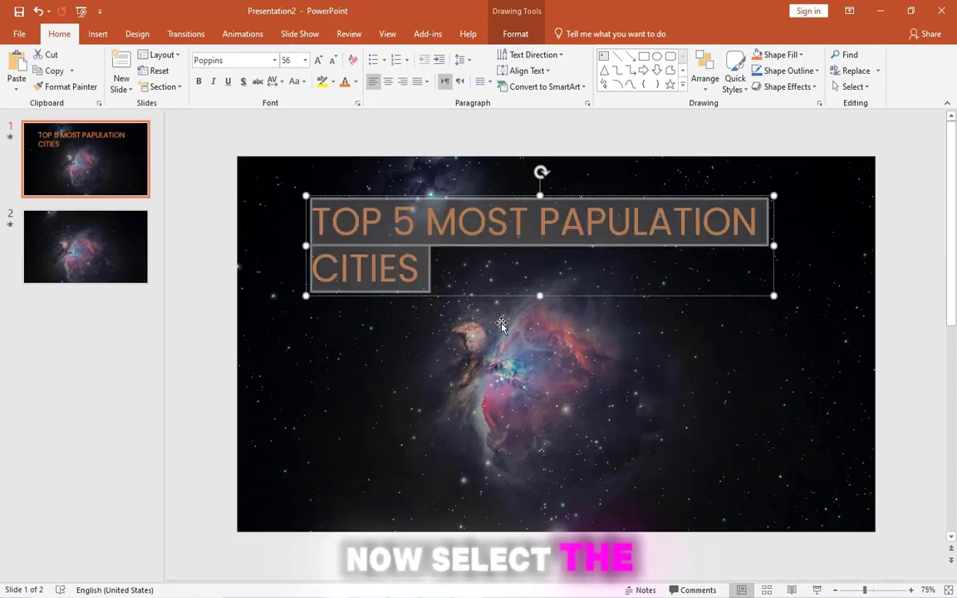
click(332, 60)
click(332, 60)
click(332, 60)
click(332, 60)
click(333, 60)
click(332, 60)
click(332, 60)
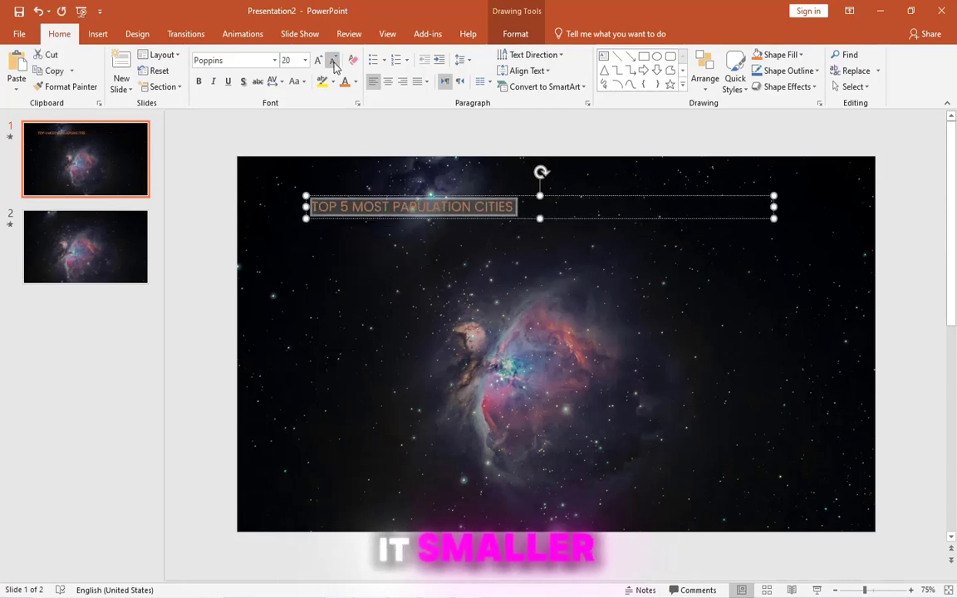
click(389, 83)
drag(438, 206, 476, 208)
click(274, 59)
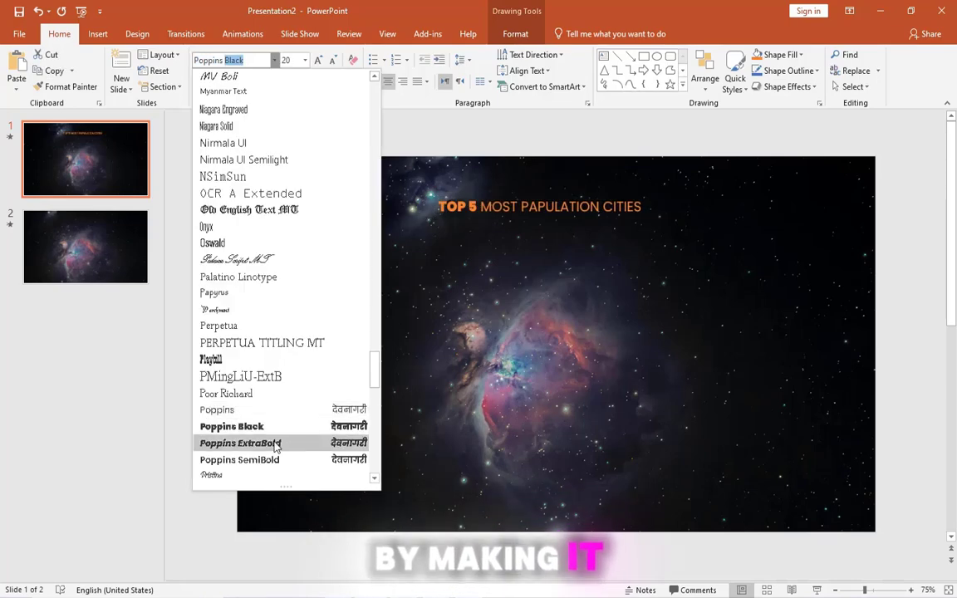
click(277, 443)
Append '---' and paste two more copies so the title repeats three times.
click(647, 209)
text(--)
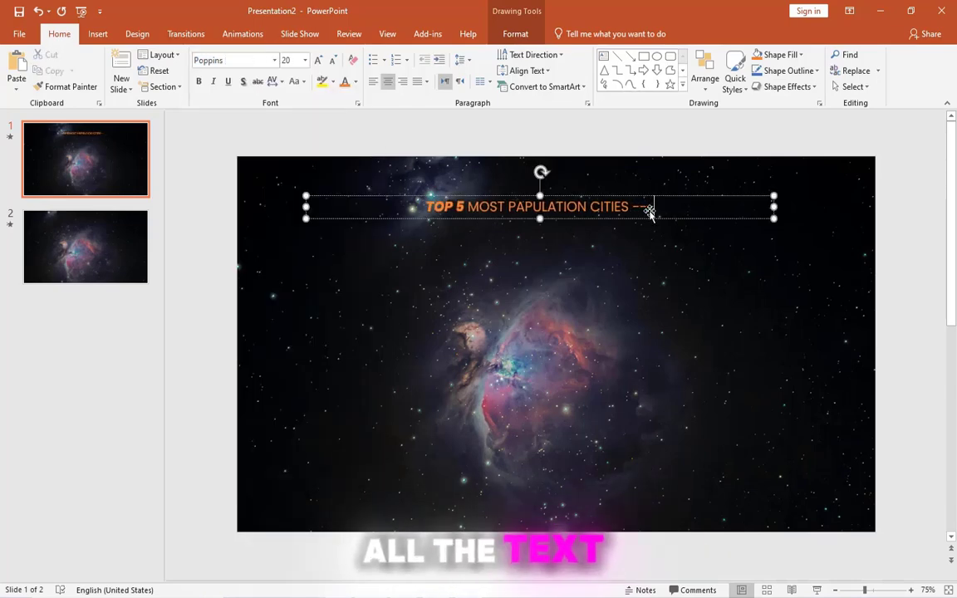
text(-)
key(ctrl+v)
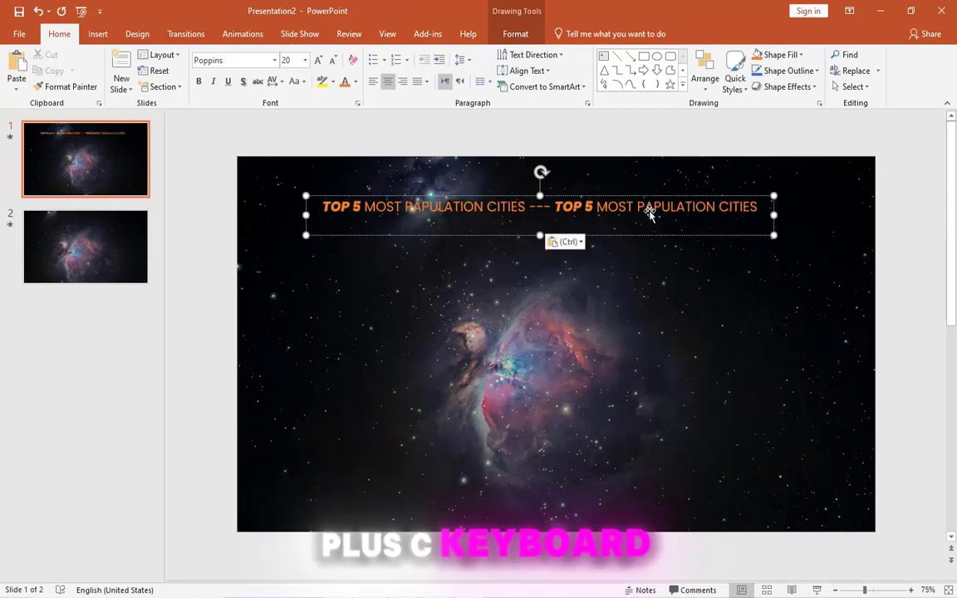
key(BackSpace)
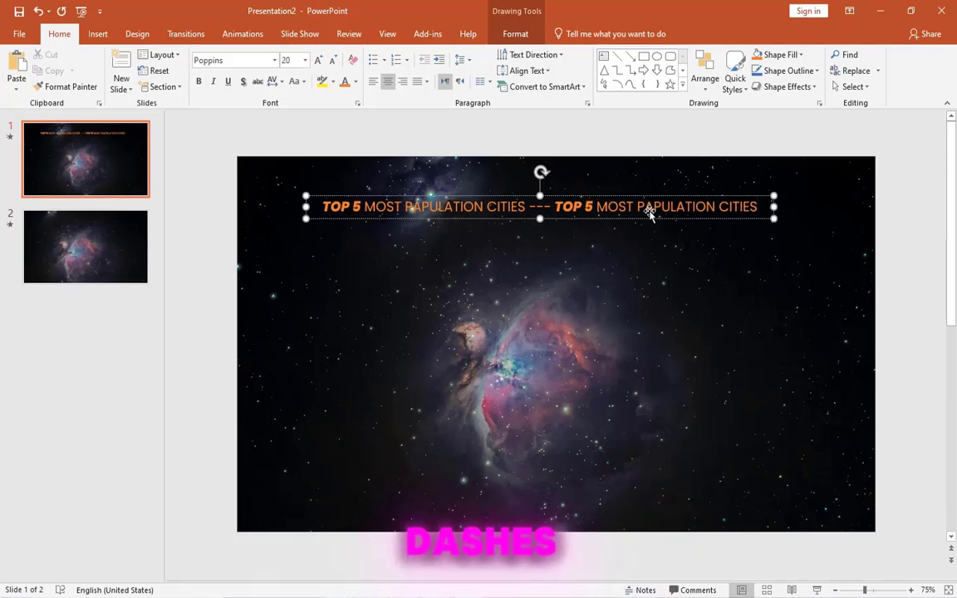
text(---)
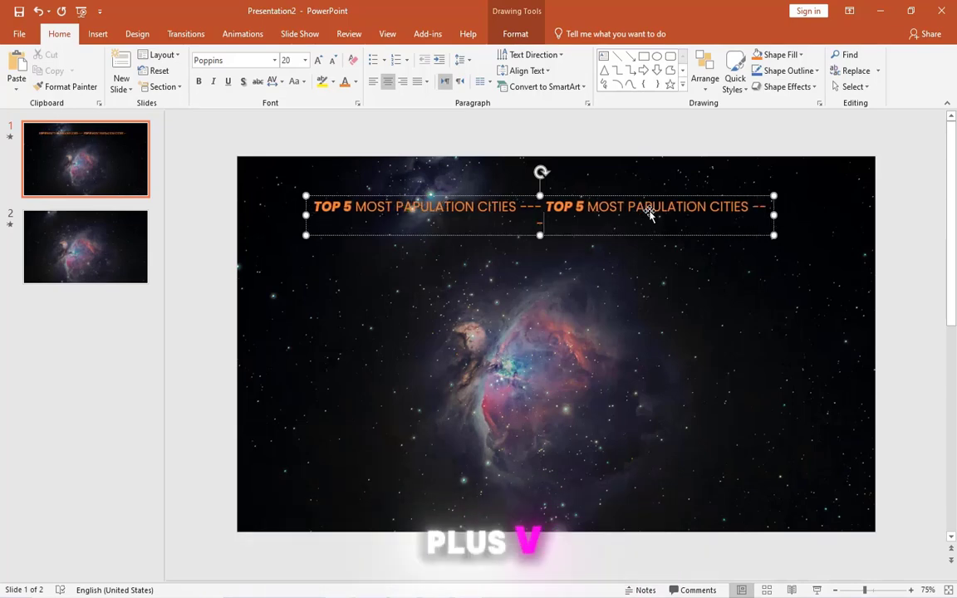
key(ctrl+v)
key(BackSpace)
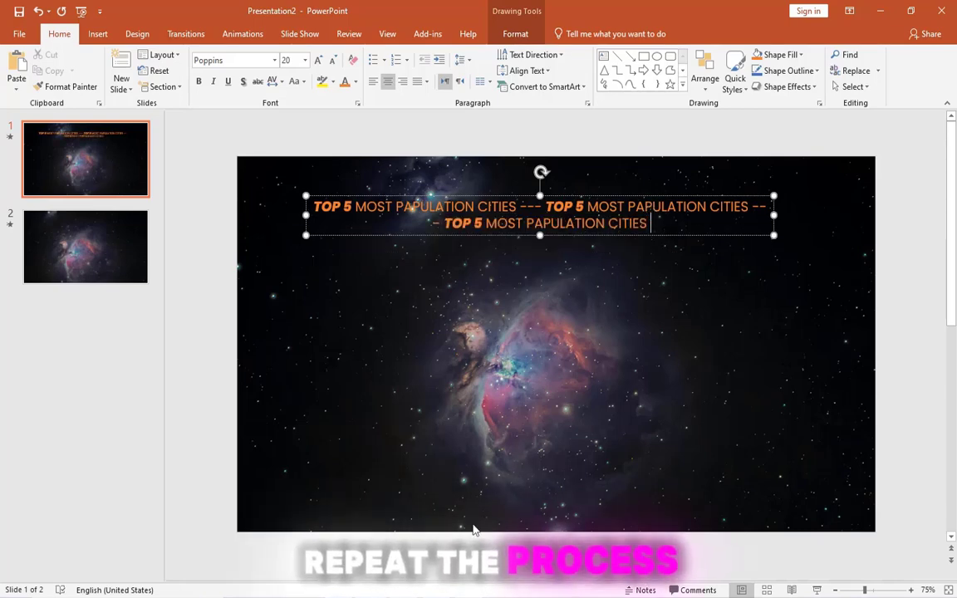
text(---)
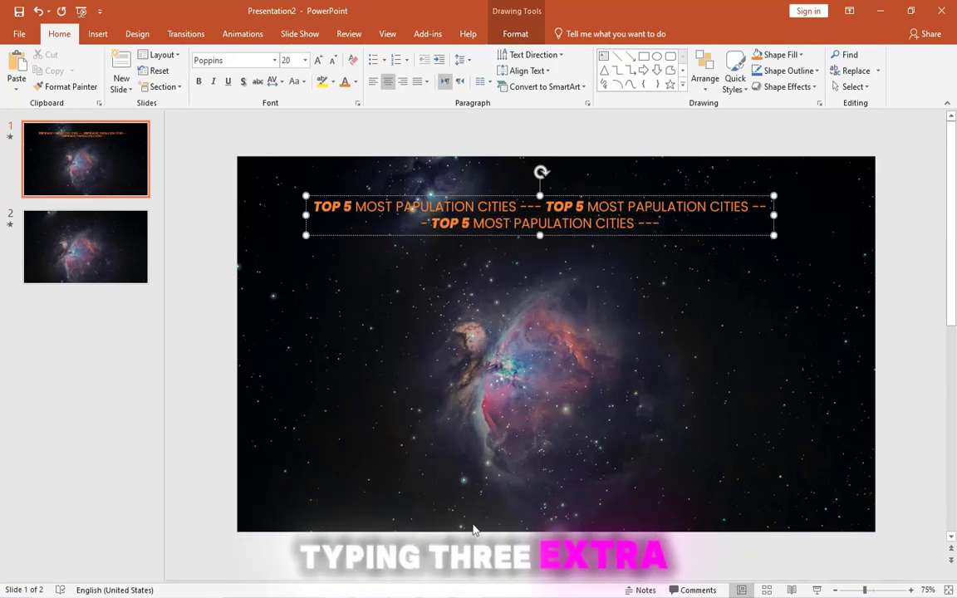
Apply the Follow Path Circle transform to the title and size its box to 5" by 5".
click(515, 33)
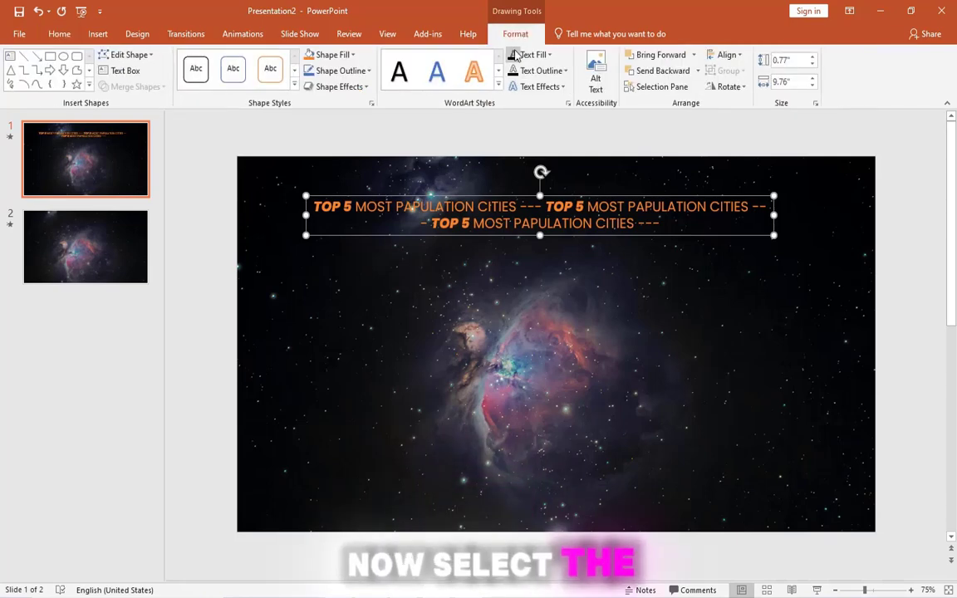
click(565, 88)
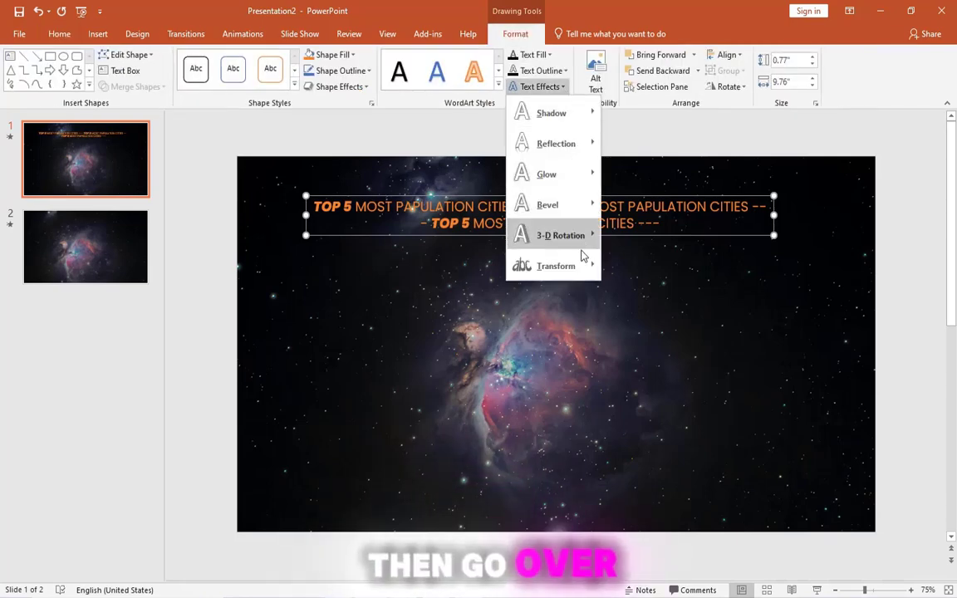
mouse_move(595, 266)
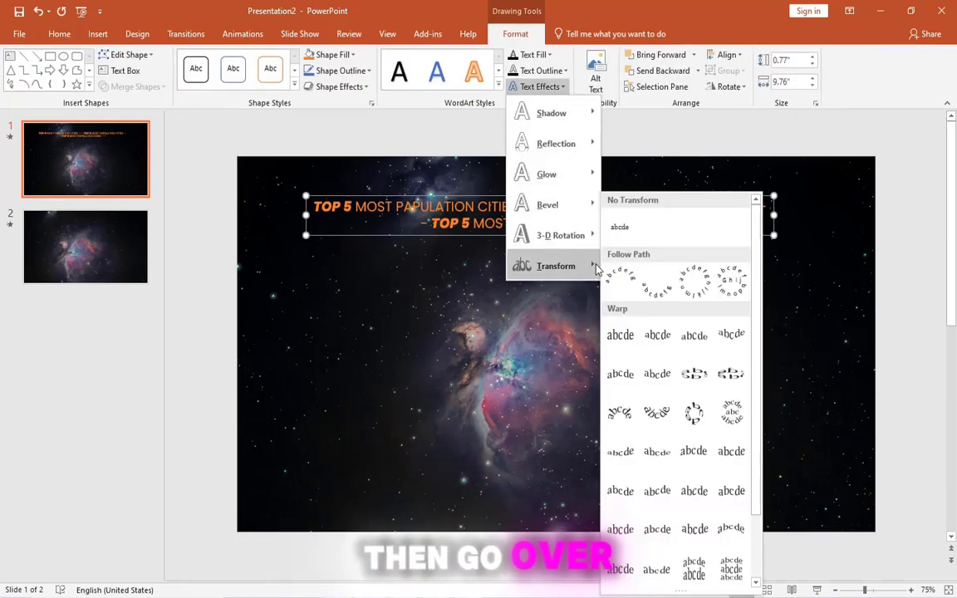
click(685, 285)
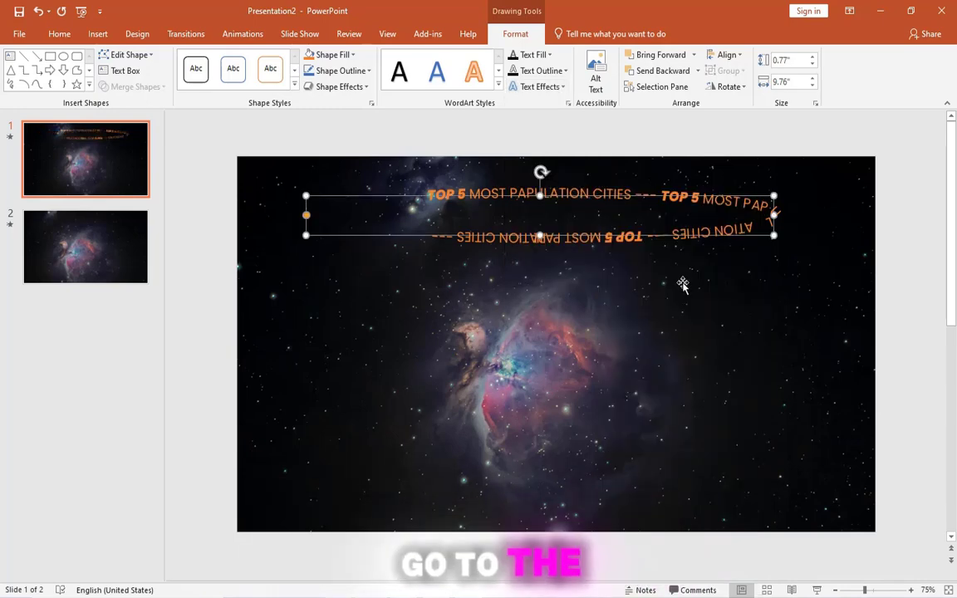
click(775, 81)
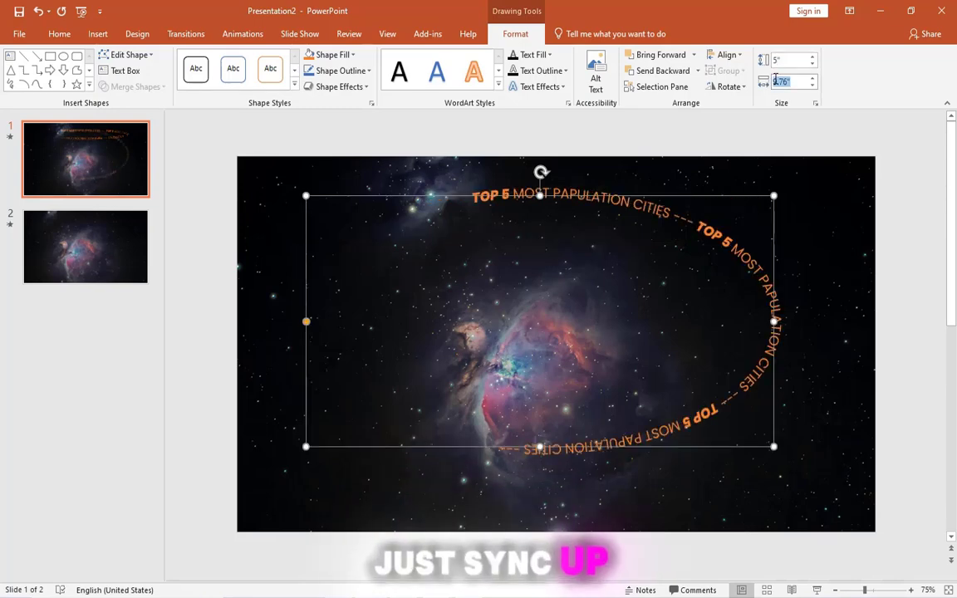
text(5)
key(Return)
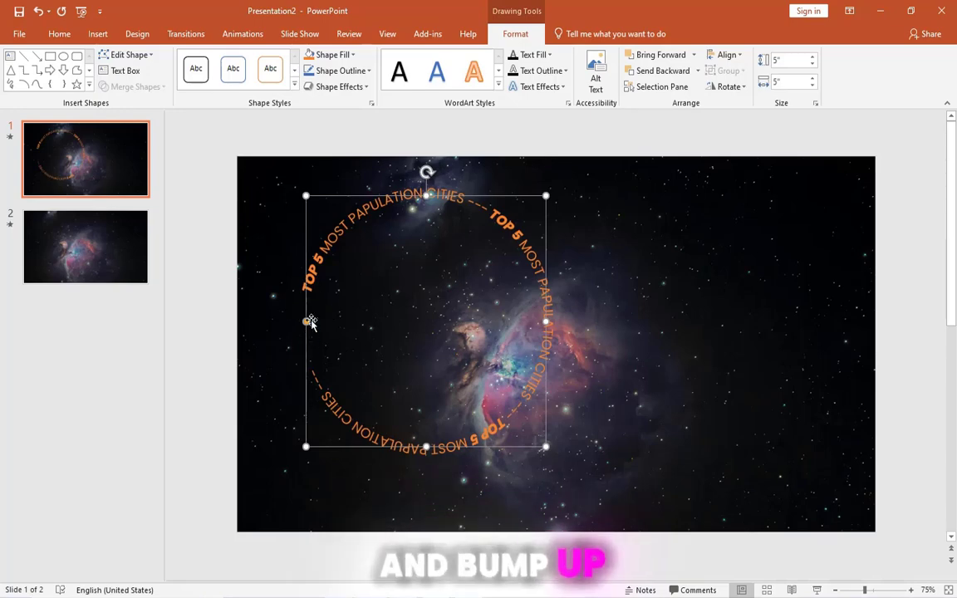
Expand the ring text's character spacing by 4 pt.
triple_click(362, 217)
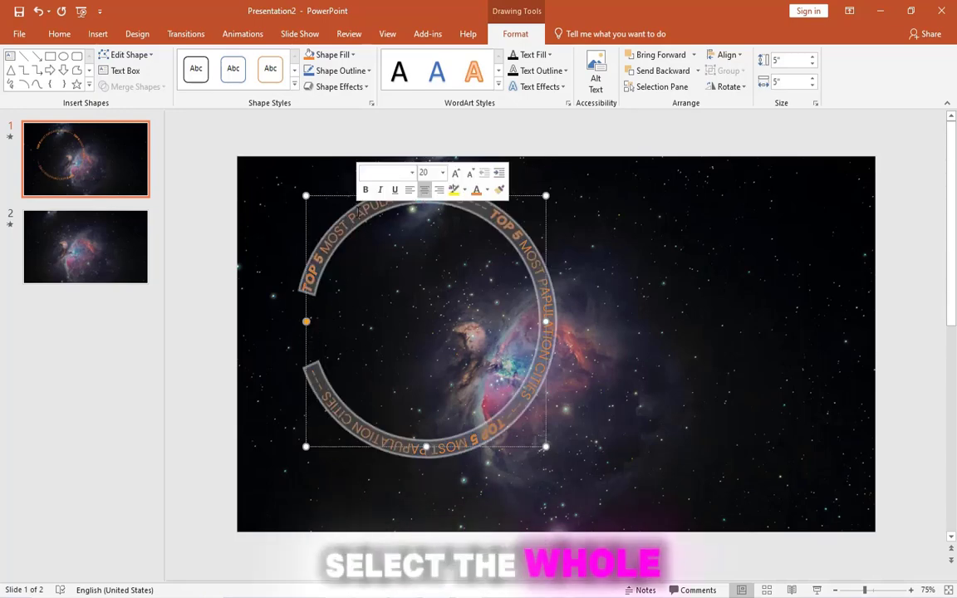
right_click(363, 217)
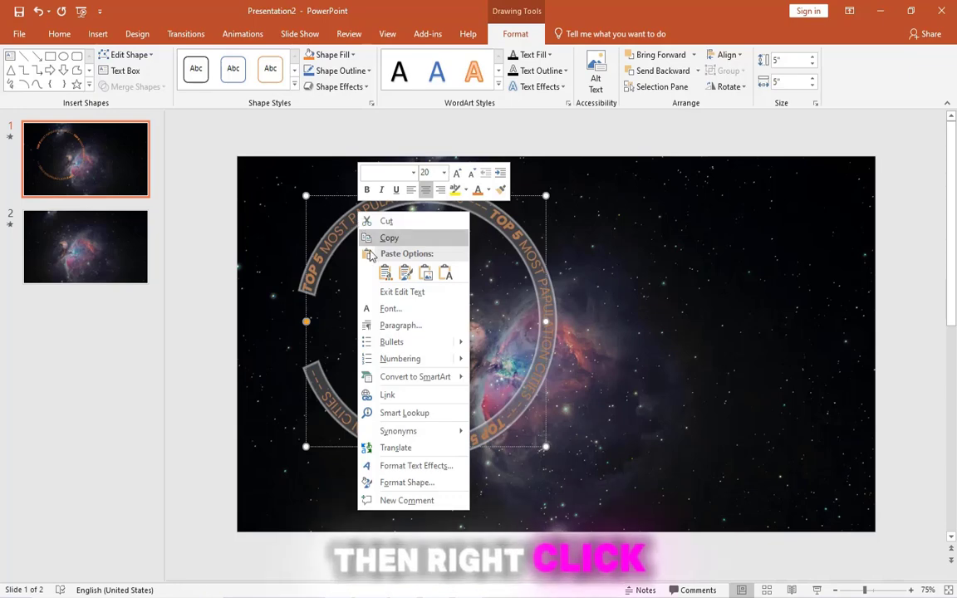
click(389, 309)
click(398, 206)
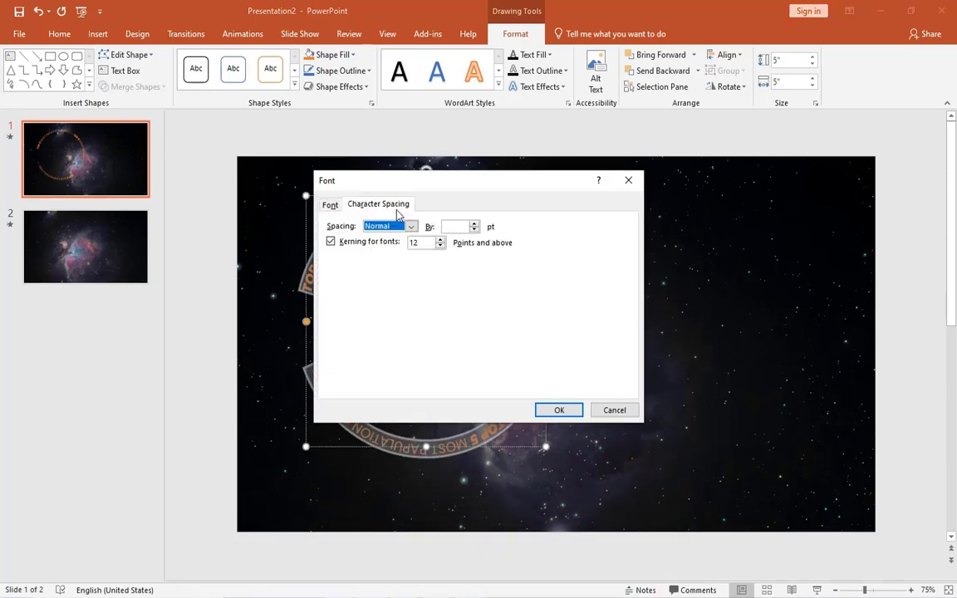
click(457, 227)
text(4)
click(556, 409)
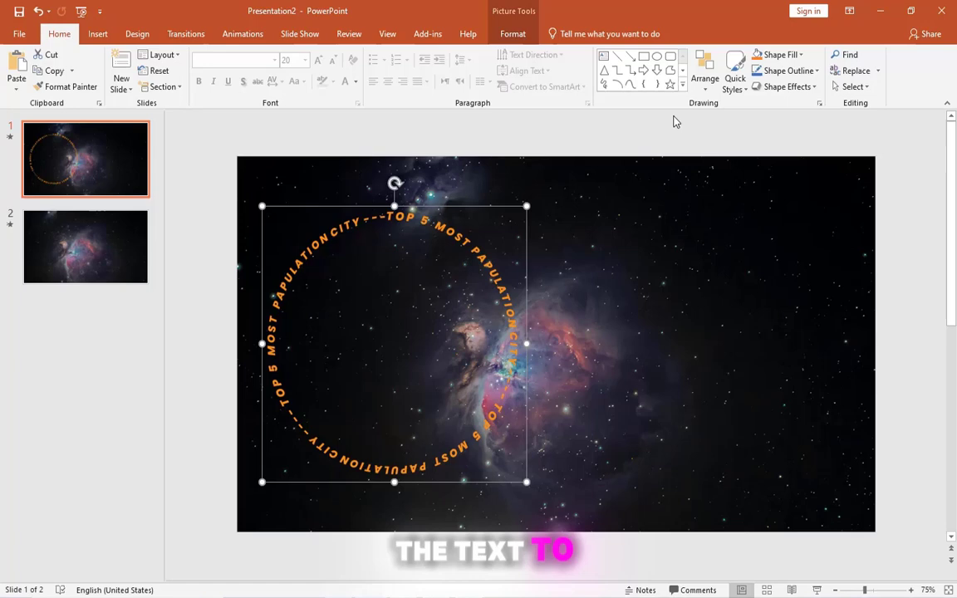
Align the ring to the middle of the slide vertically.
click(705, 78)
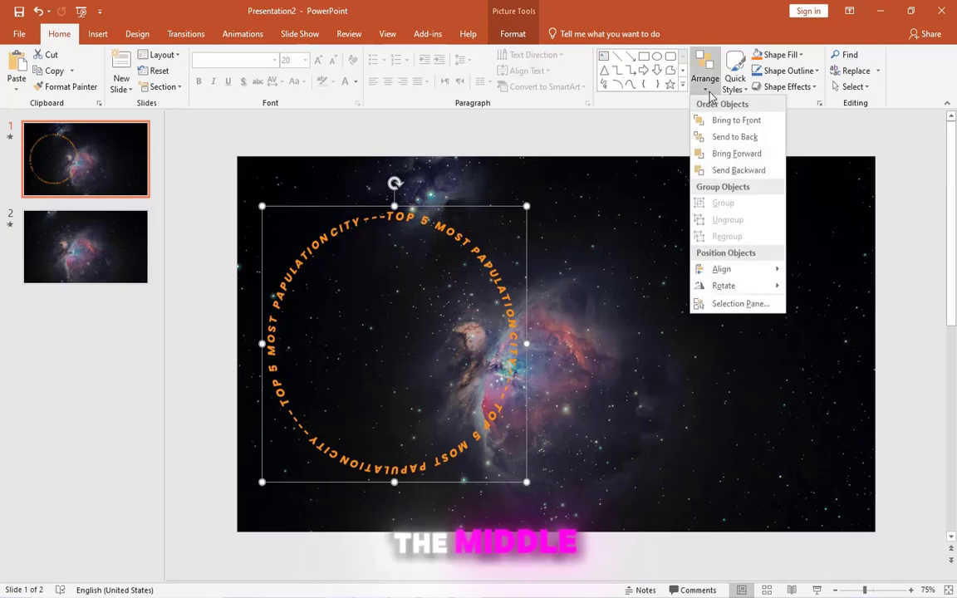
mouse_move(747, 274)
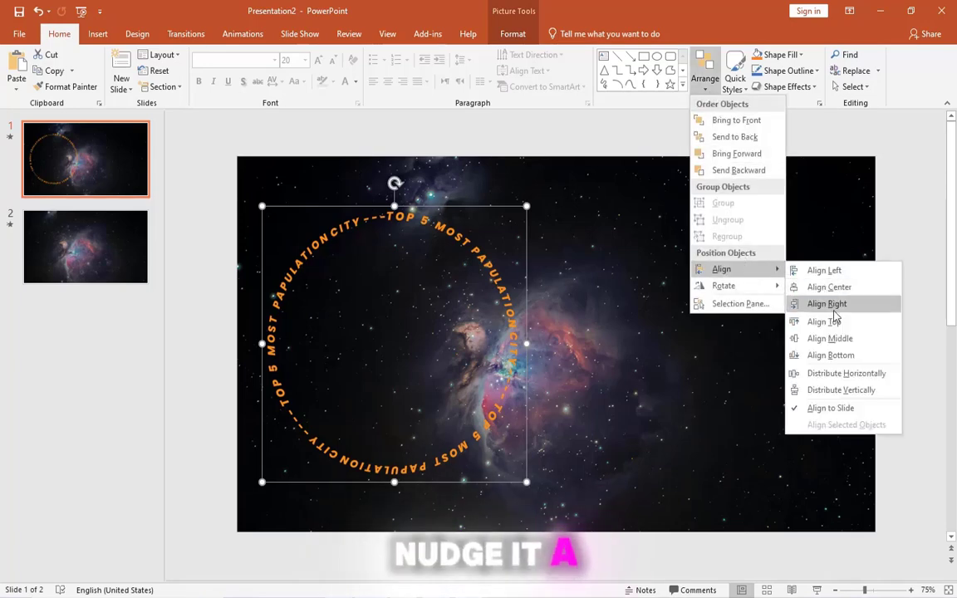
click(818, 338)
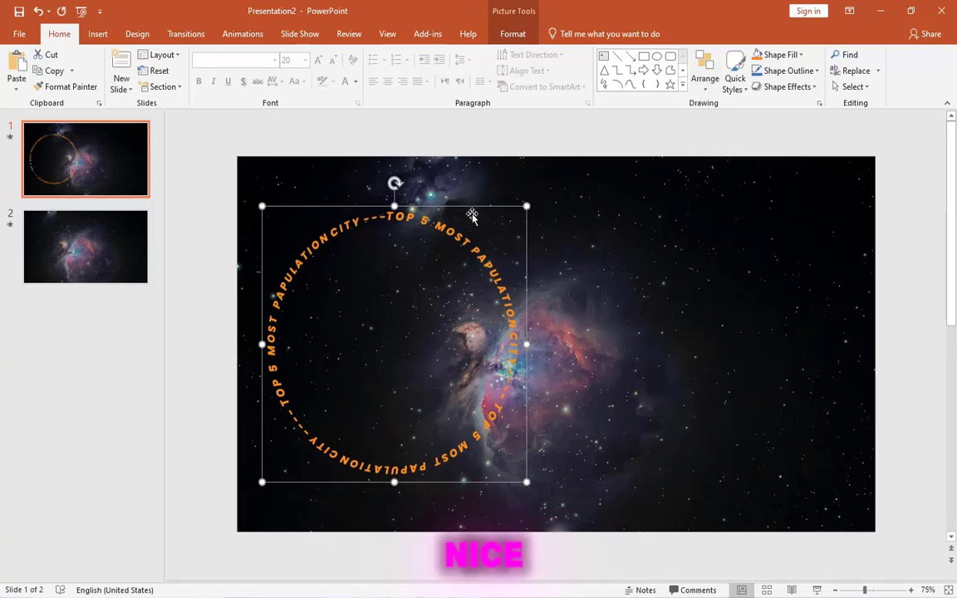
Nudge the ring right, then paste it onto slide 2 and rotate it clockwise.
drag(467, 211, 471, 211)
click(141, 239)
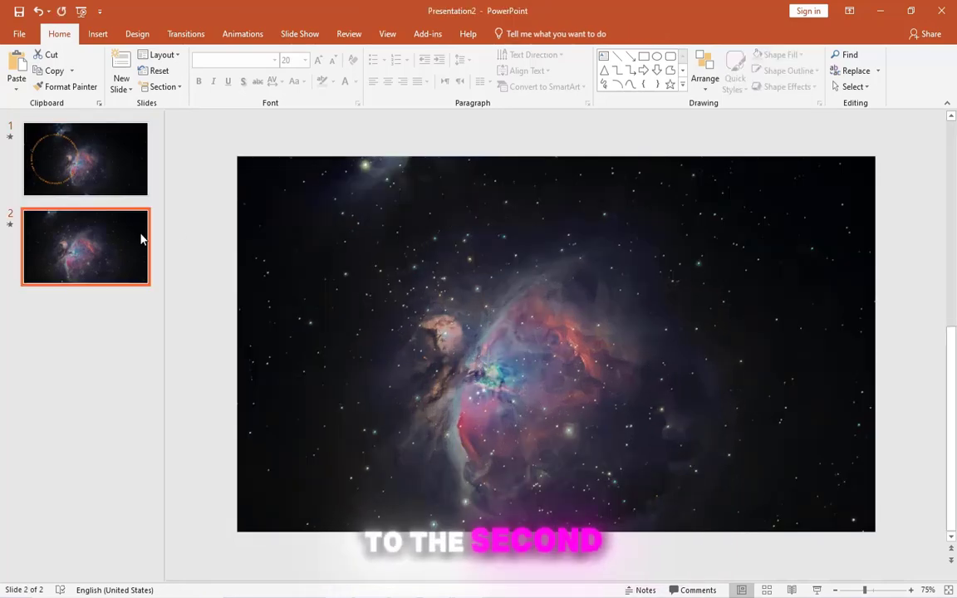
key(ctrl+v)
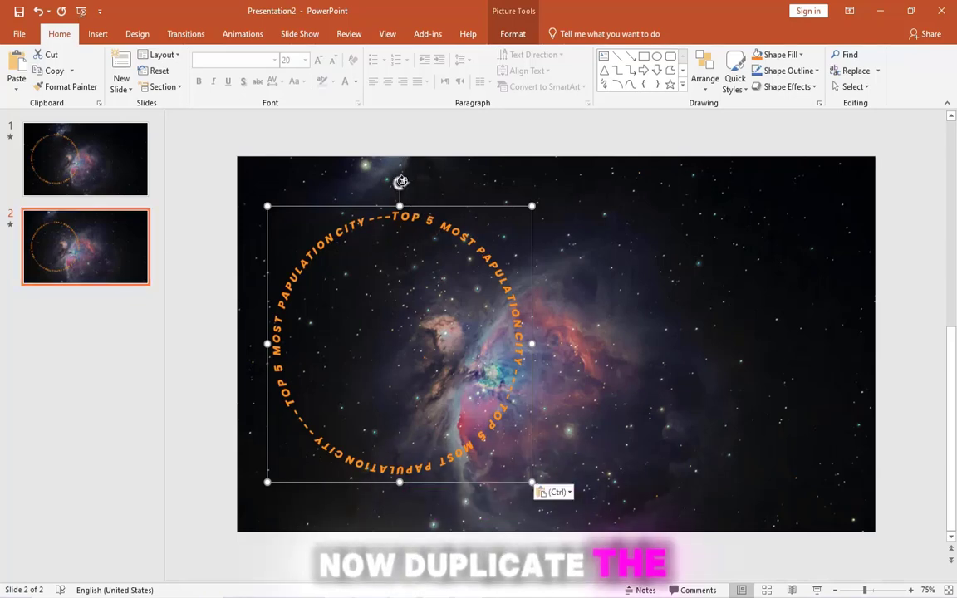
drag(398, 181, 541, 354)
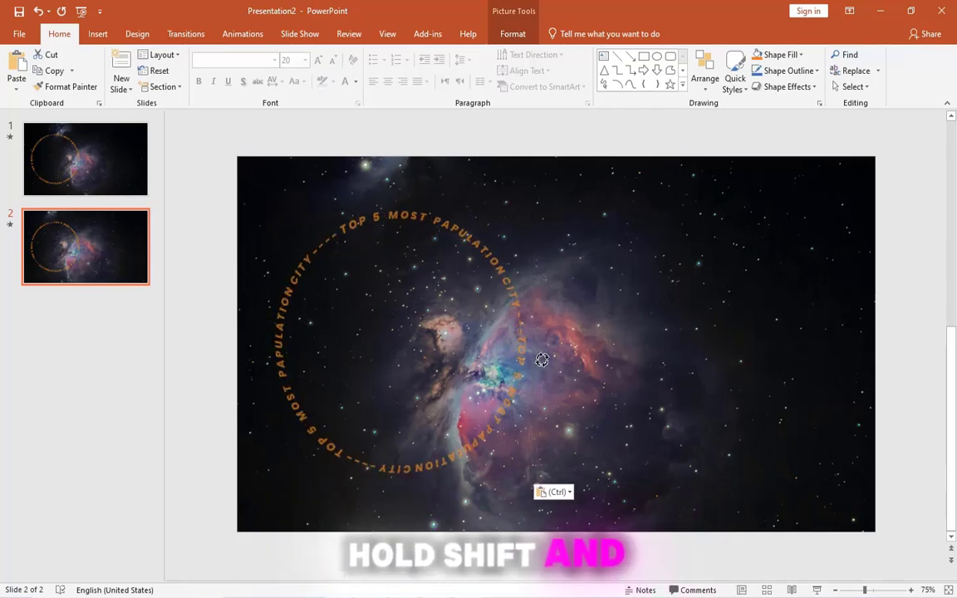
Place a duplicate ring on slide 2's right side, delete the left one, and apply Morph.
click(541, 359)
drag(553, 341, 774, 205)
click(381, 216)
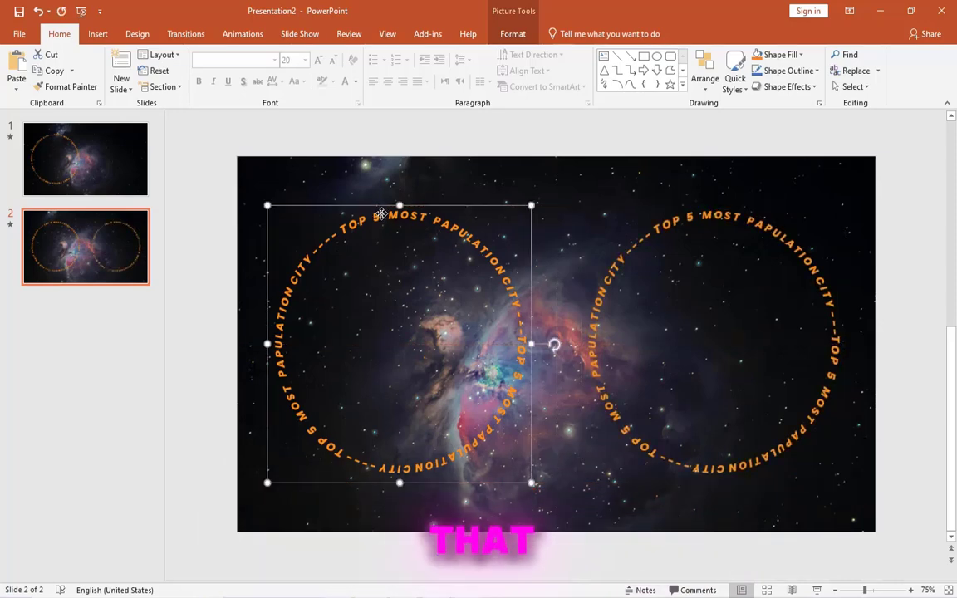
key(Delete)
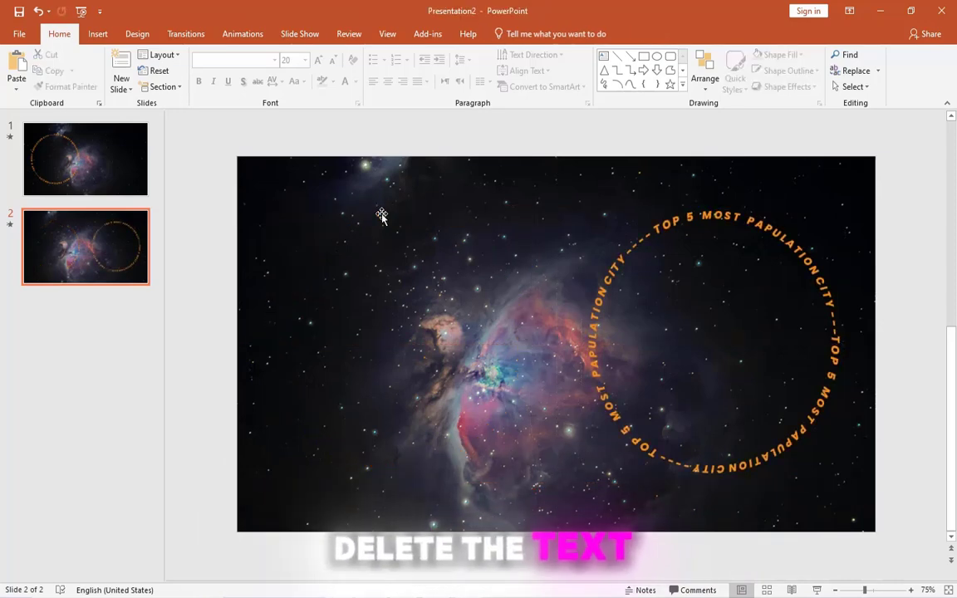
click(186, 33)
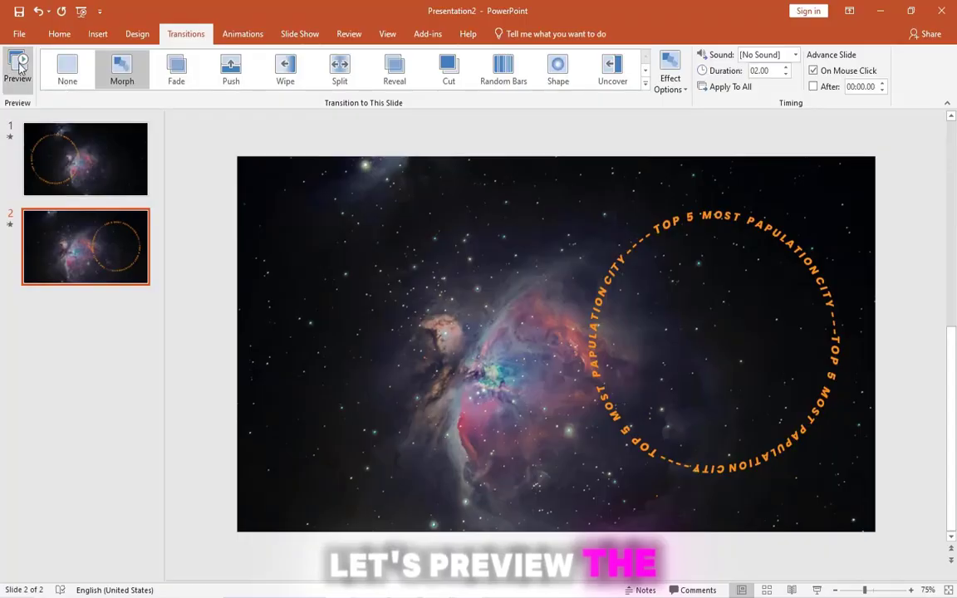
click(18, 66)
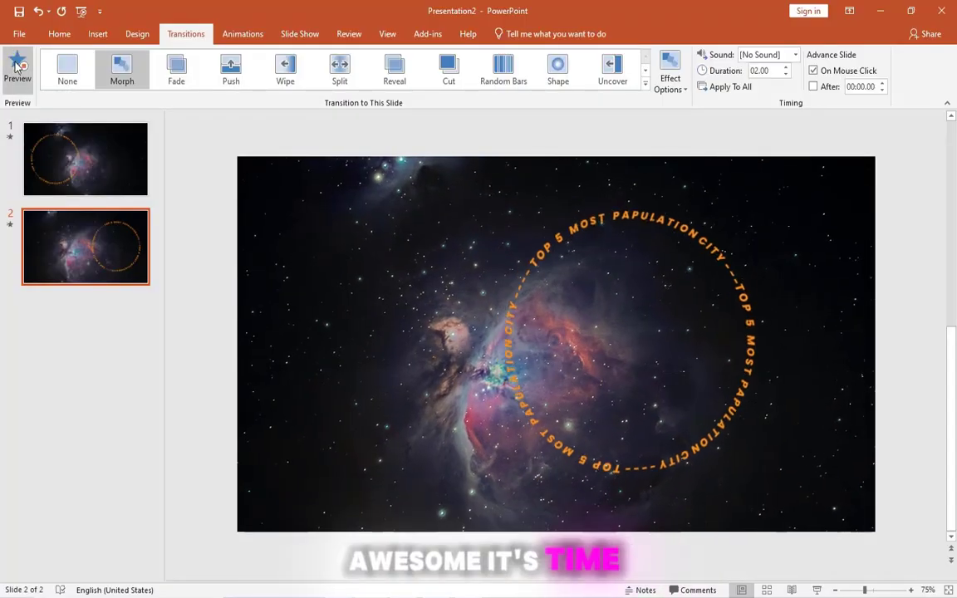
Insert a blue-and-green online 3D model found by searching 'EARTH', enlarged to fill the ring.
click(97, 34)
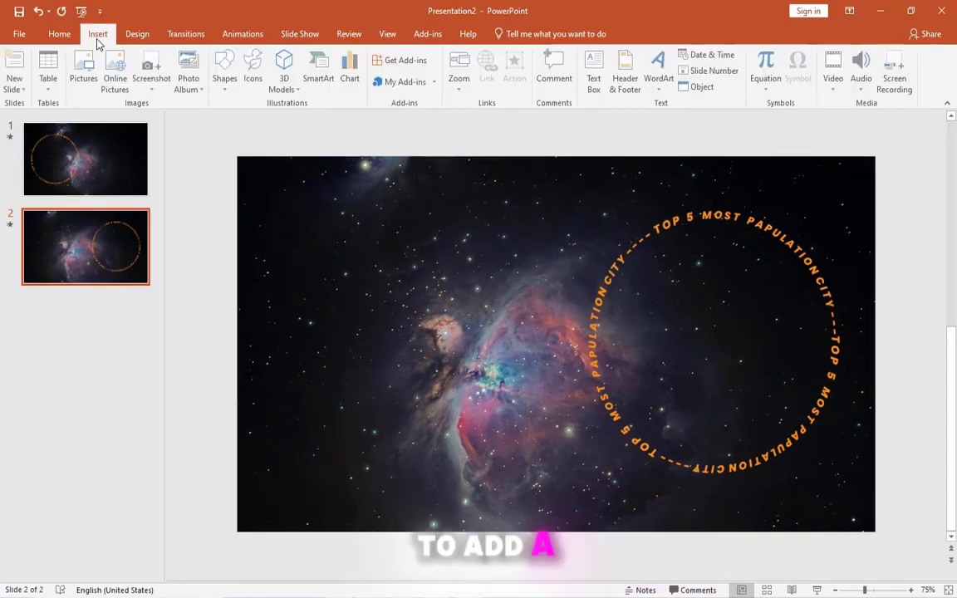
click(226, 76)
click(286, 79)
click(285, 83)
click(304, 121)
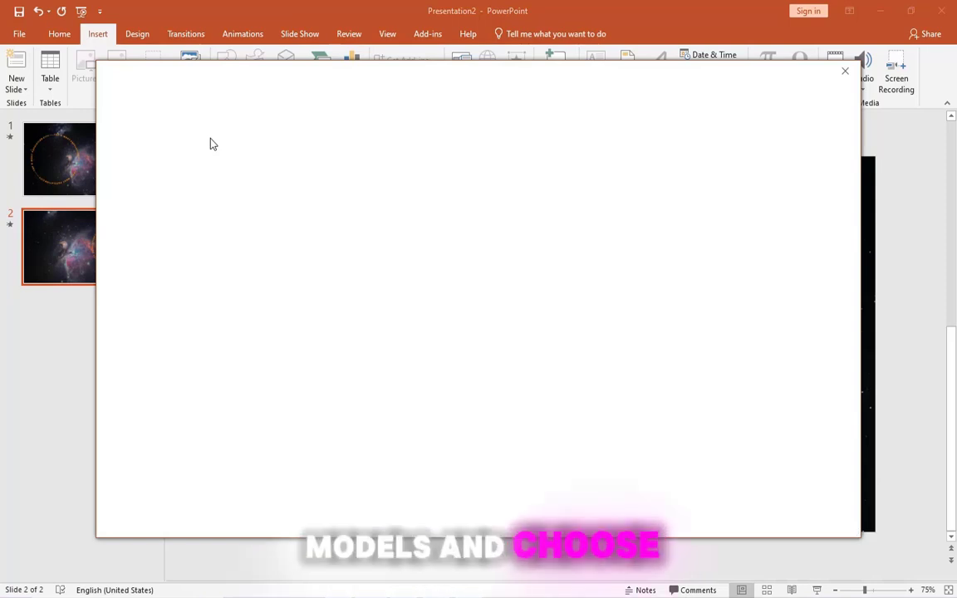
text(EARTH)
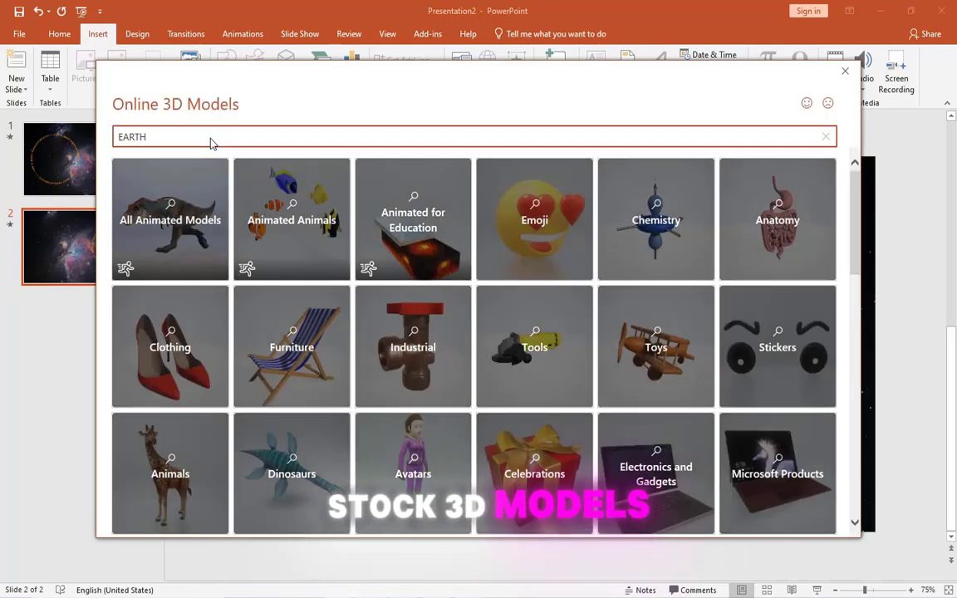
key(Return)
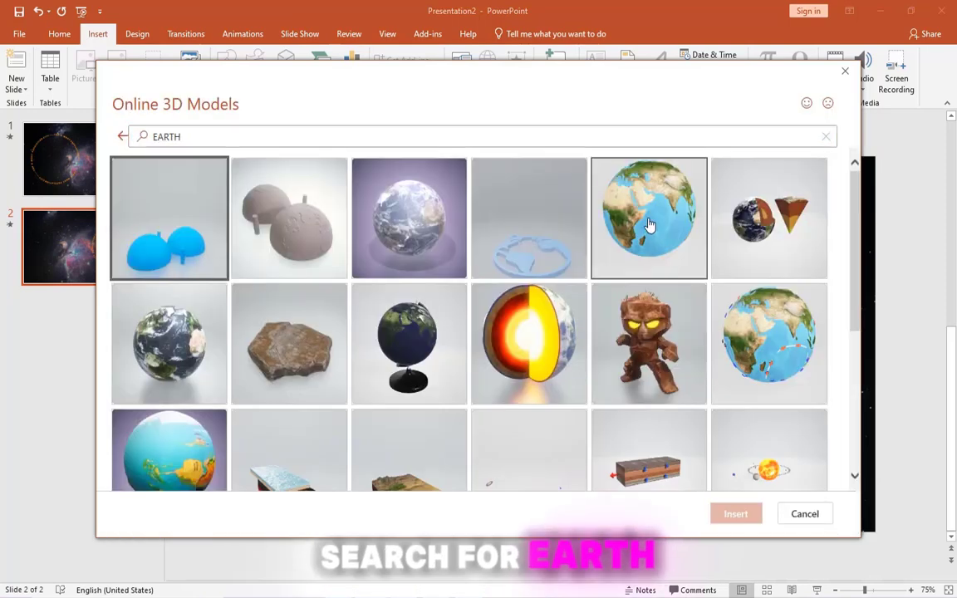
click(648, 226)
click(727, 515)
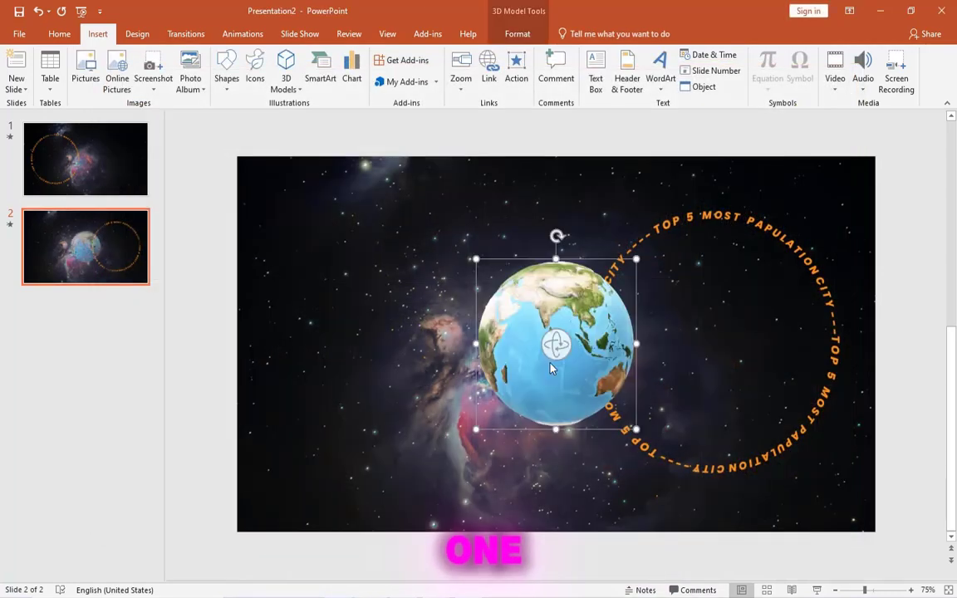
drag(546, 380, 683, 354)
drag(773, 404, 828, 469)
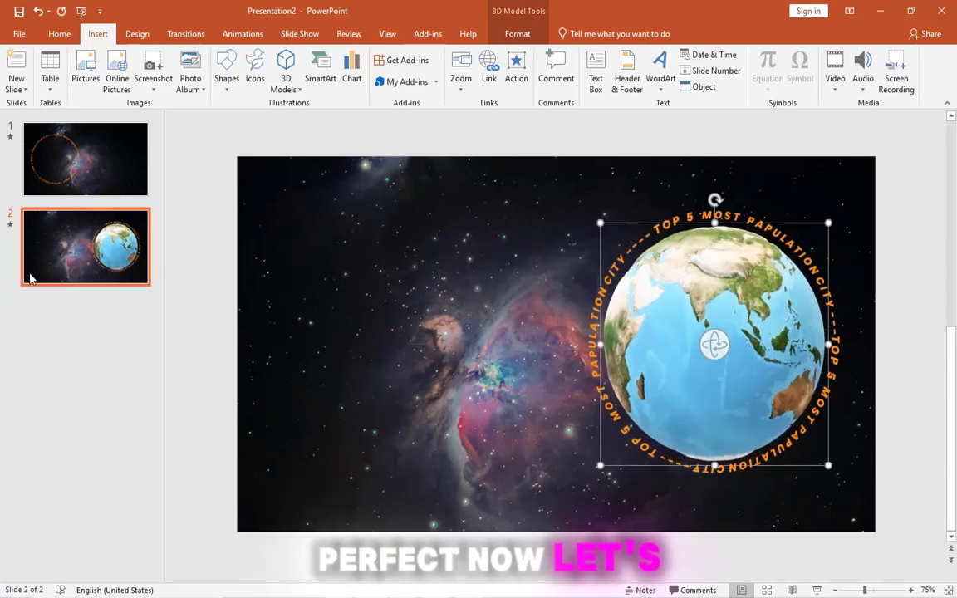
Paste the Earth globe onto slide 1 and centre it inside the text ring.
click(66, 189)
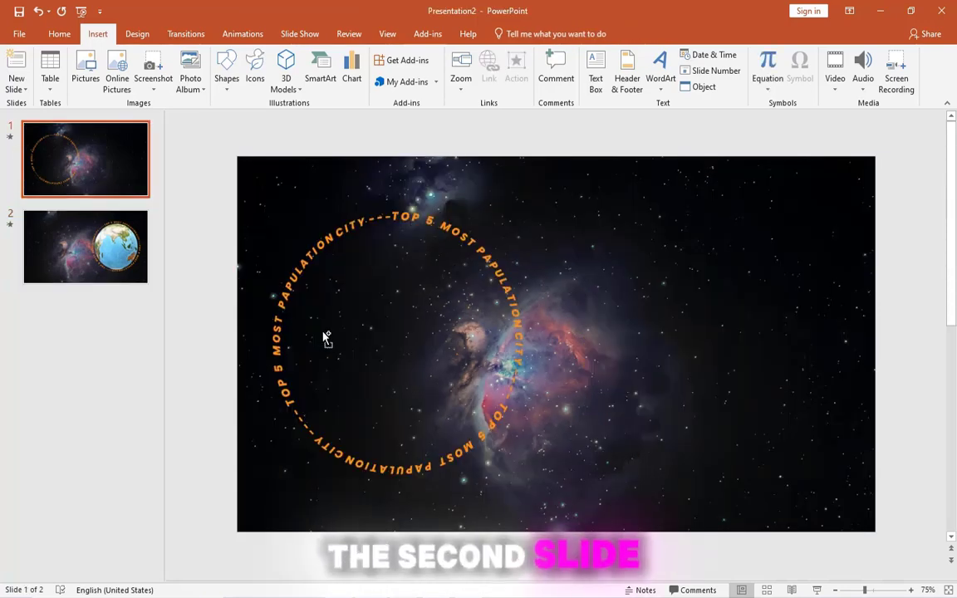
key(ctrl+v)
drag(588, 346, 323, 349)
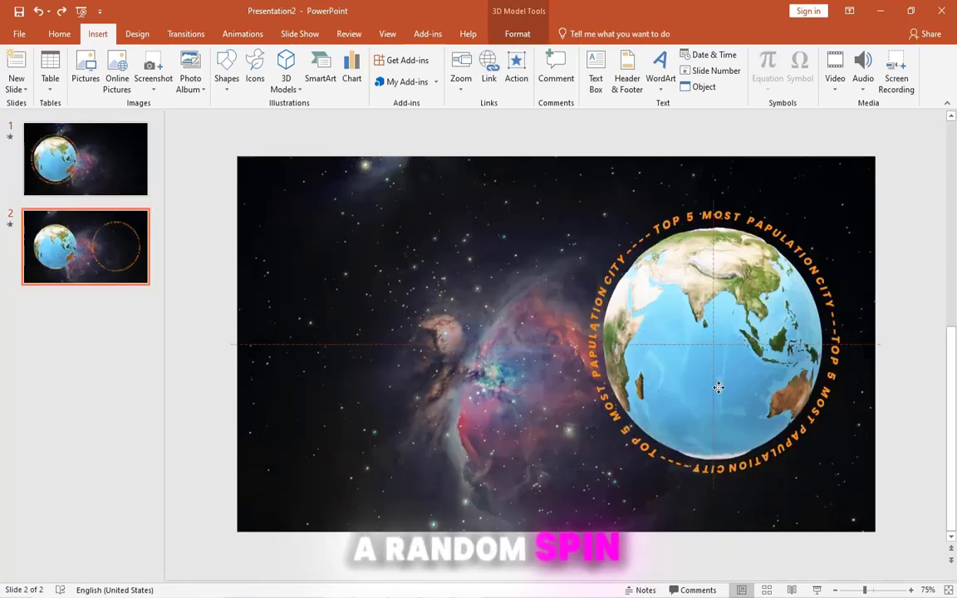
drag(718, 387, 719, 387)
Rotate slide 2's globe to show the Americas and apply the Morph transition.
mouse_move(712, 346)
mouse_down()
mouse_move(723, 345)
mouse_move(711, 341)
mouse_up()
click(185, 33)
click(14, 79)
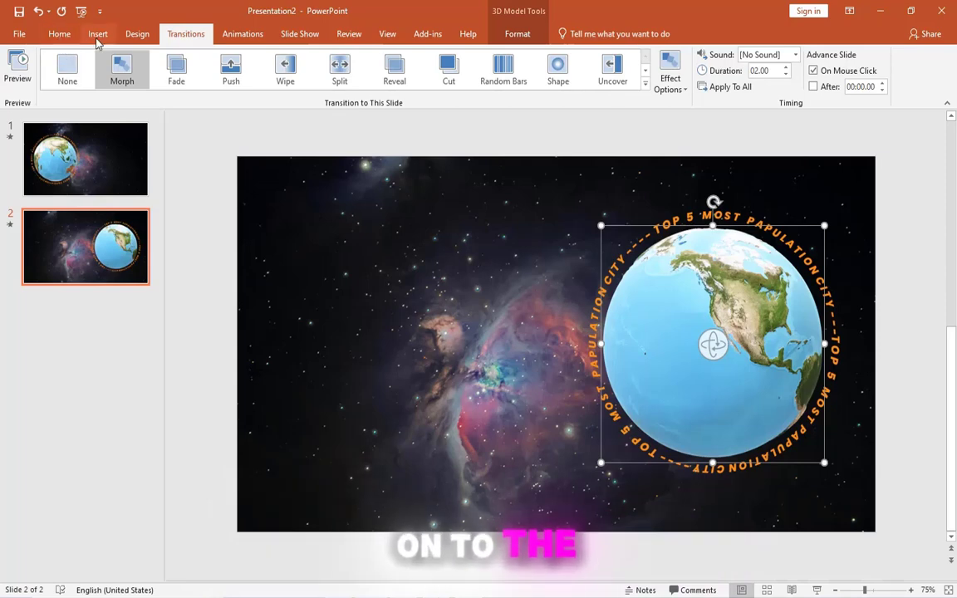
Add an orange 48 pt 'City Name' text box on slide 2's left side.
click(97, 35)
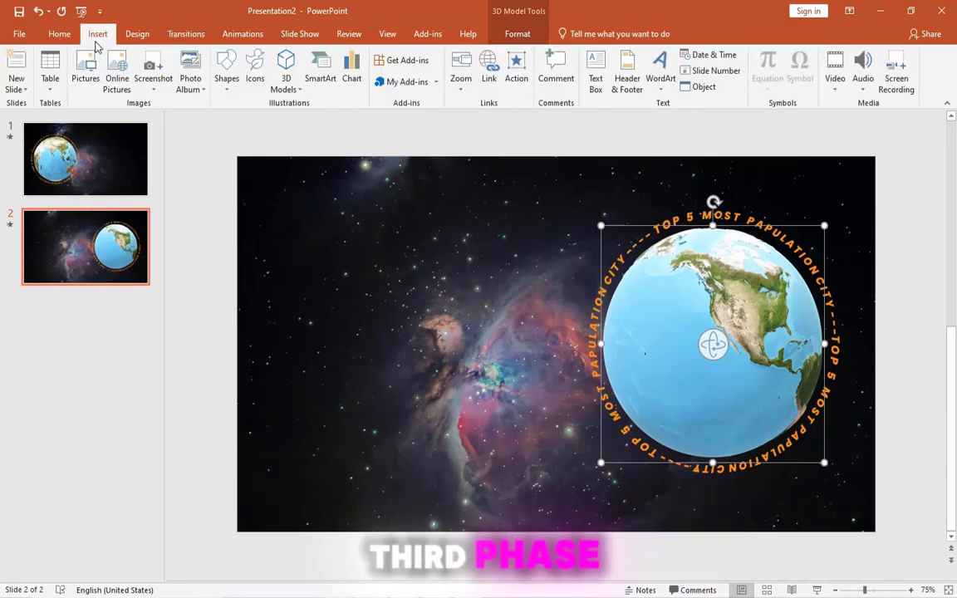
click(227, 90)
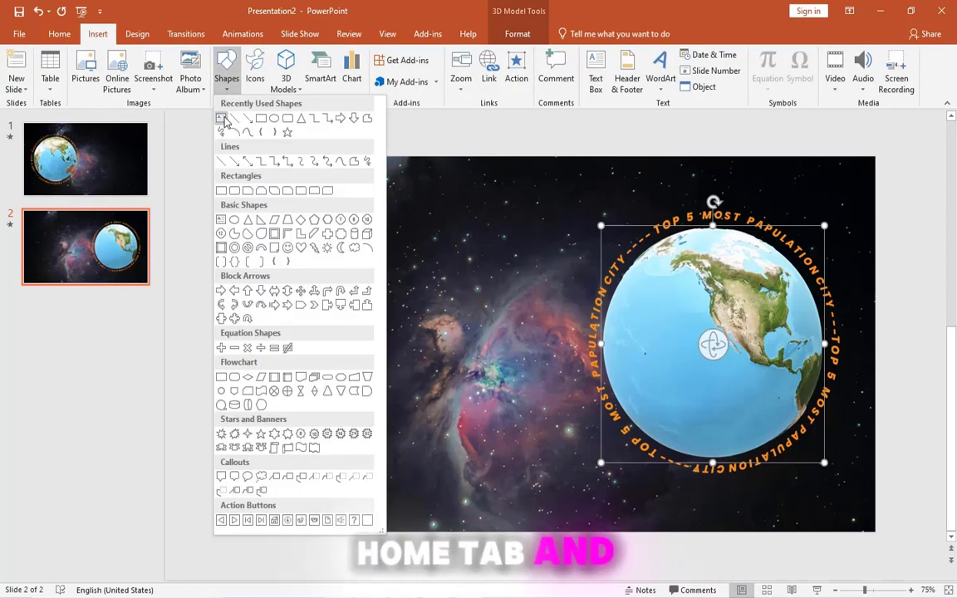
click(222, 119)
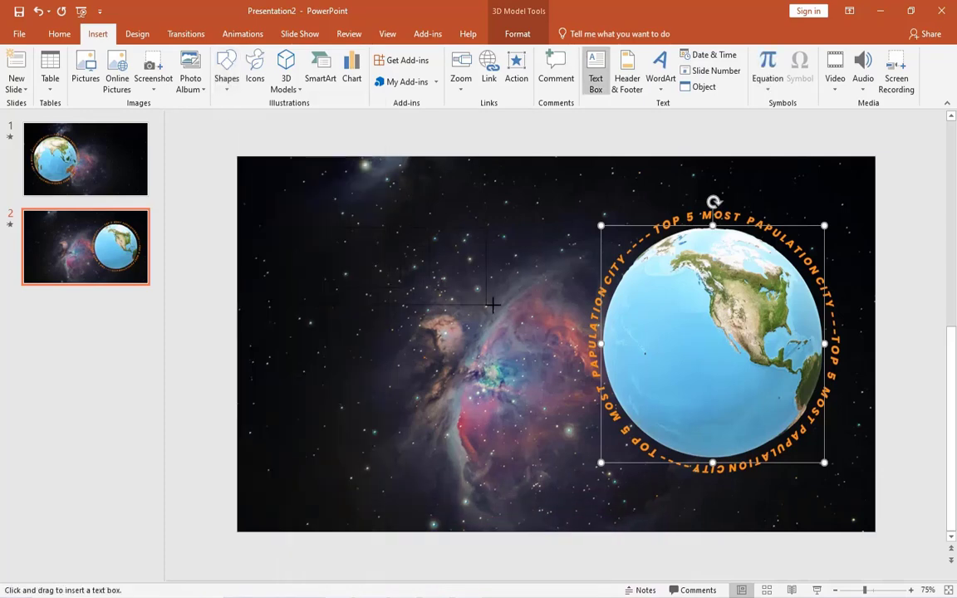
drag(512, 306, 512, 305)
click(359, 89)
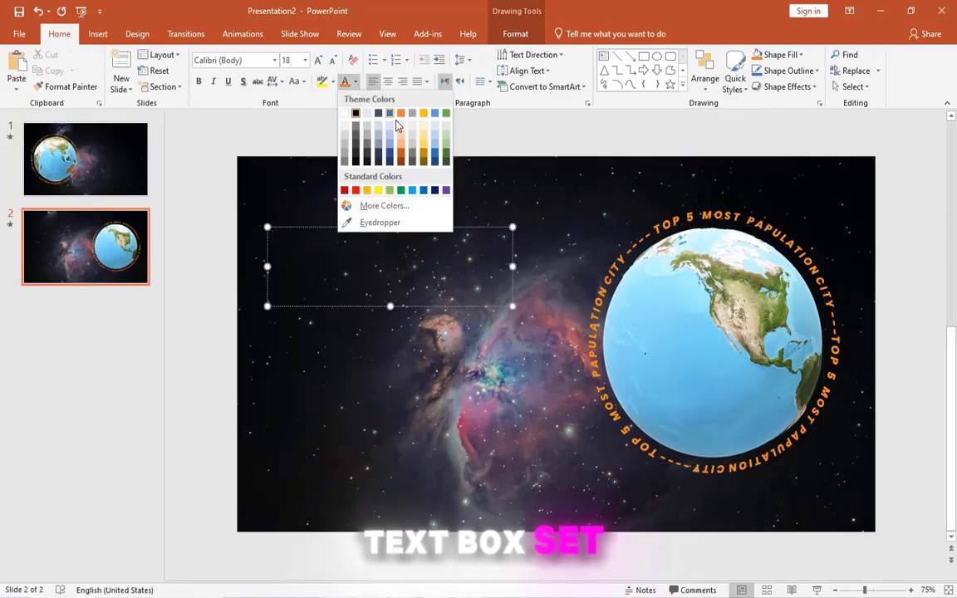
click(403, 119)
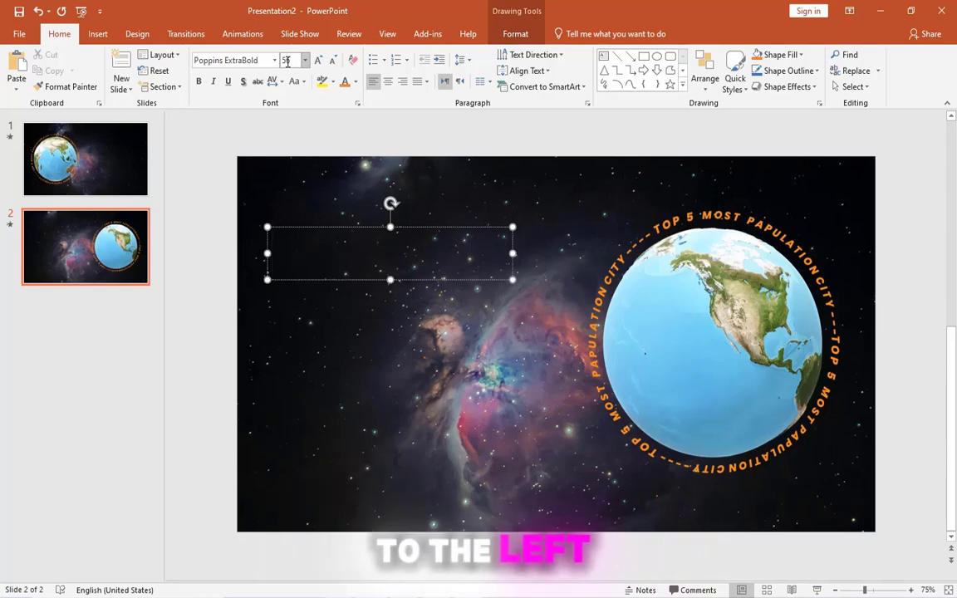
text(i)
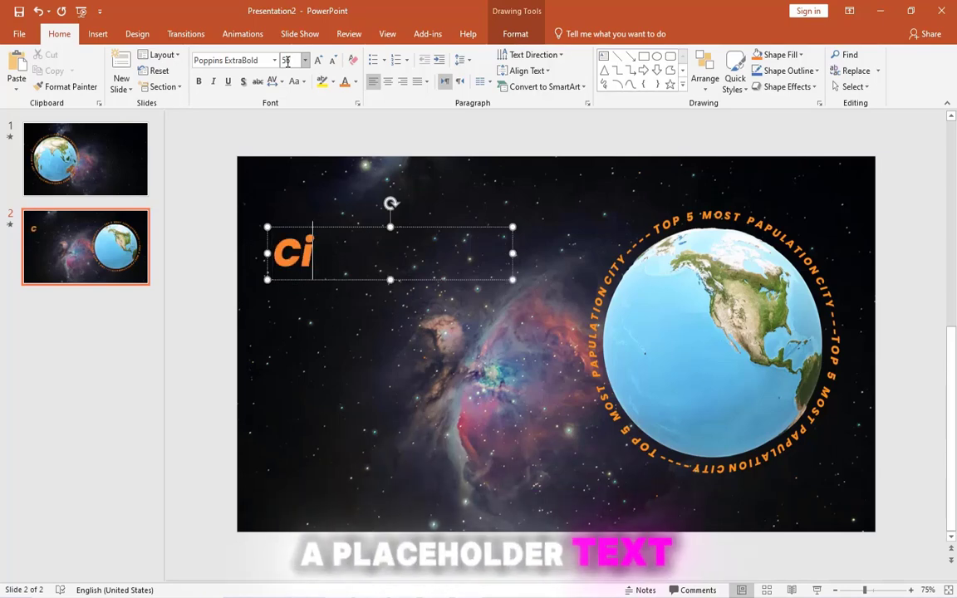
text(ty Nam)
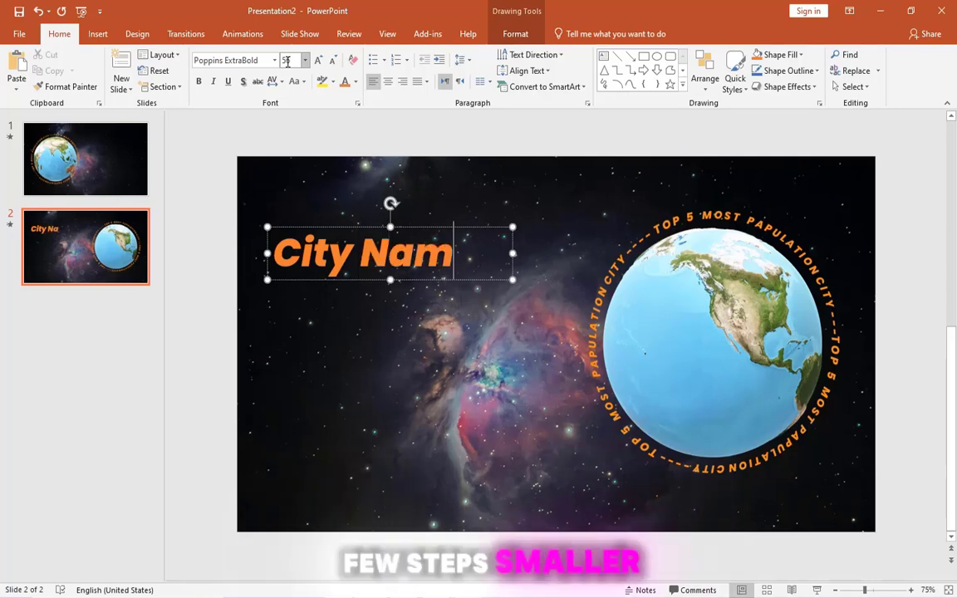
text(e48)
key(Return)
Copy it below and change the copy to white '1,000,000'.
drag(339, 272, 348, 344)
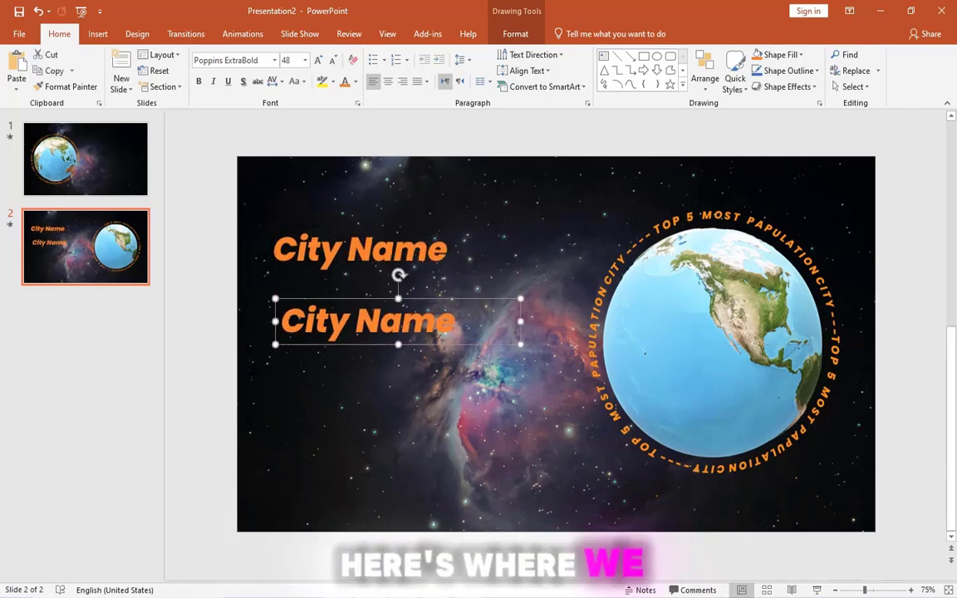
drag(357, 249, 365, 268)
triple_click(366, 321)
key(BackSpace)
text(1,000)
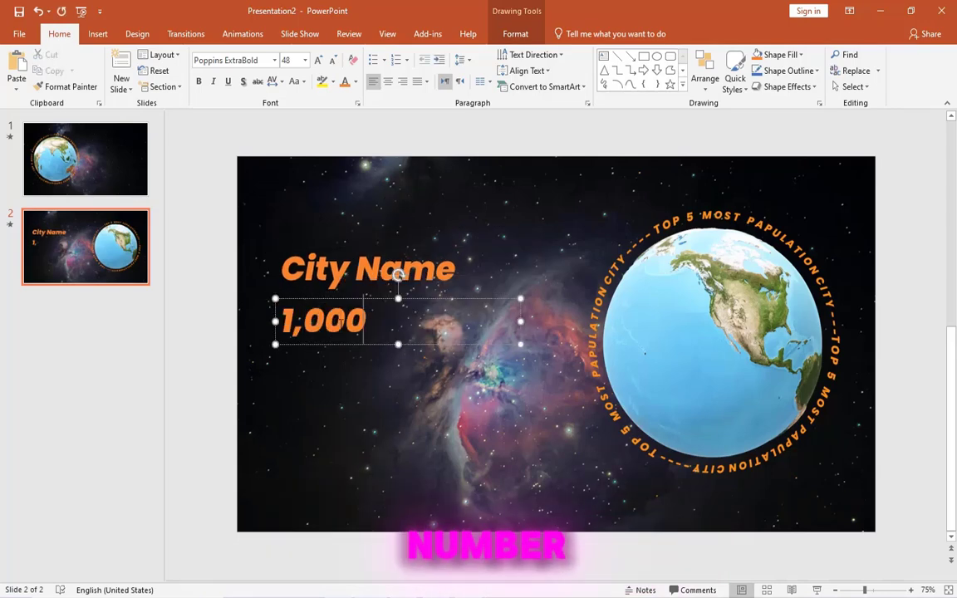
key(ctrl+a)
click(355, 80)
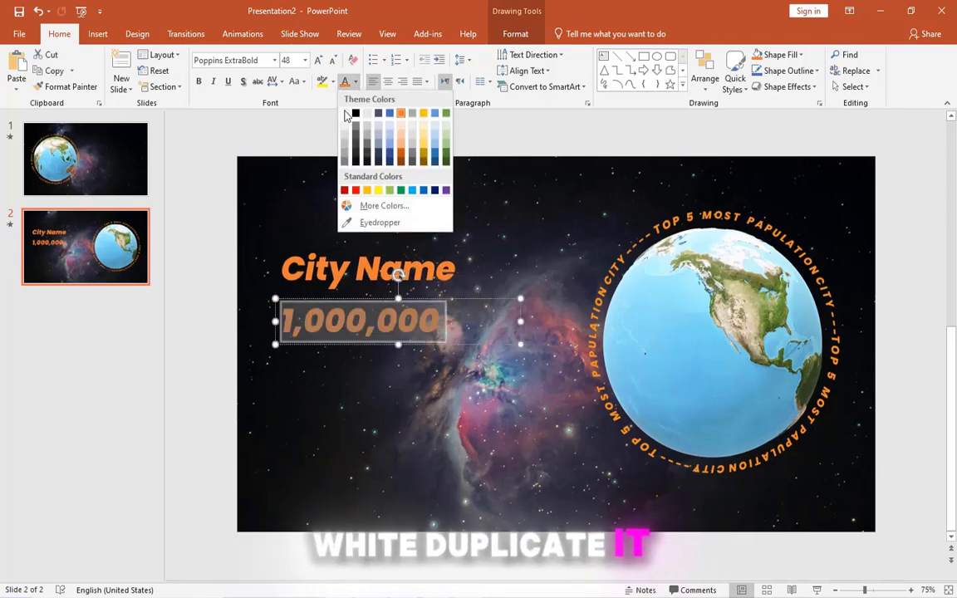
click(352, 111)
Add a smaller grey '#5' copy above City Name.
drag(357, 289, 356, 206)
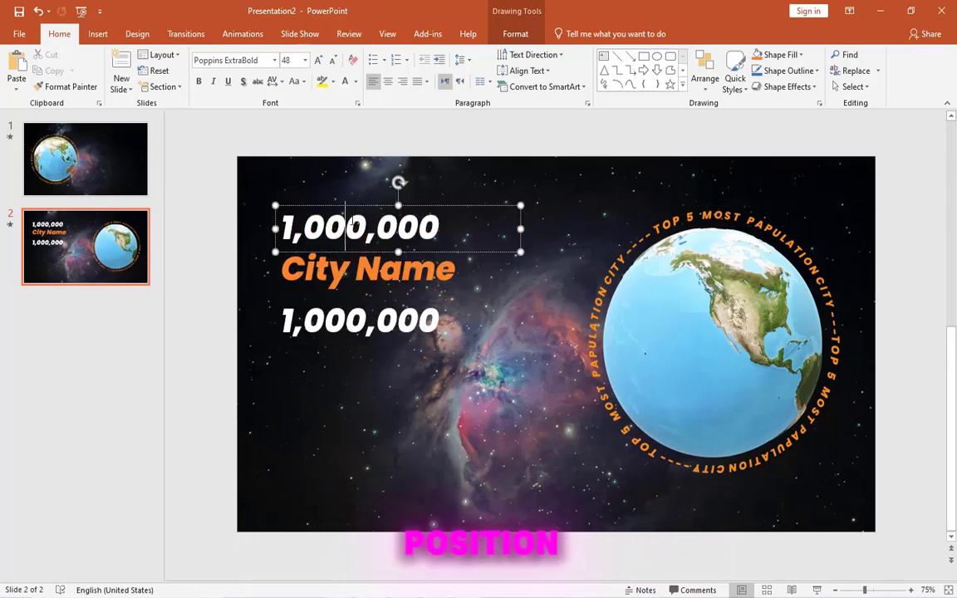
key(ctrl+a)
key(BackSpace)
text(#5)
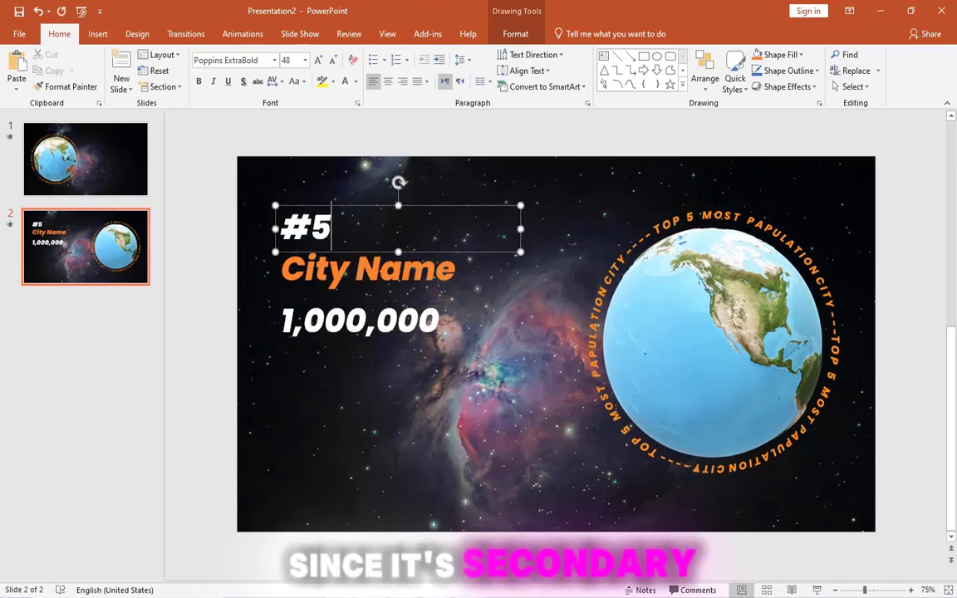
key(ctrl+a)
click(355, 81)
click(352, 137)
click(334, 67)
click(334, 66)
click(334, 67)
click(334, 67)
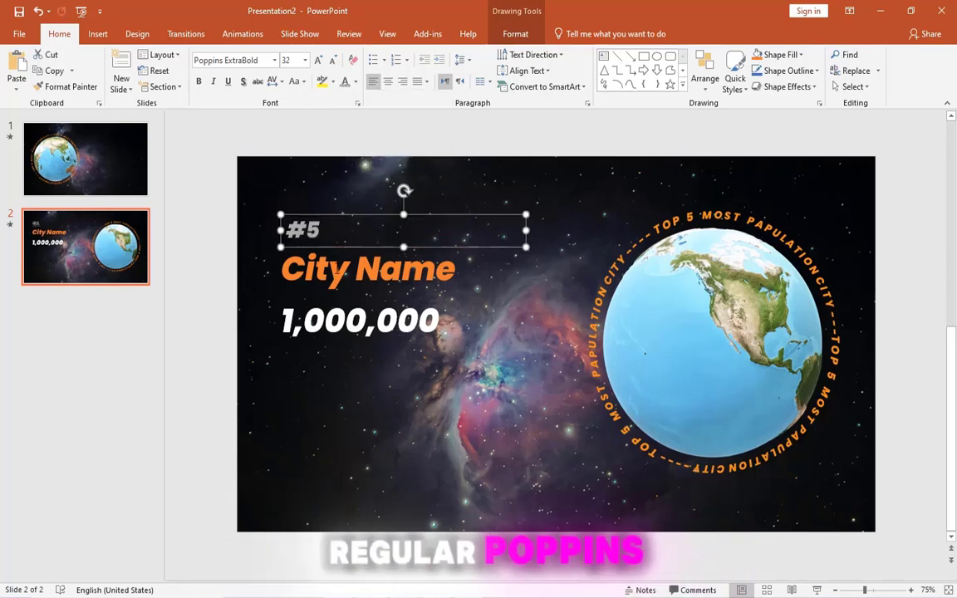
Add a 'PAPULATION' copy below the number at 24 pt.
drag(332, 233, 318, 413)
key(ctrl+a)
click(317, 413)
text(P)
click(332, 60)
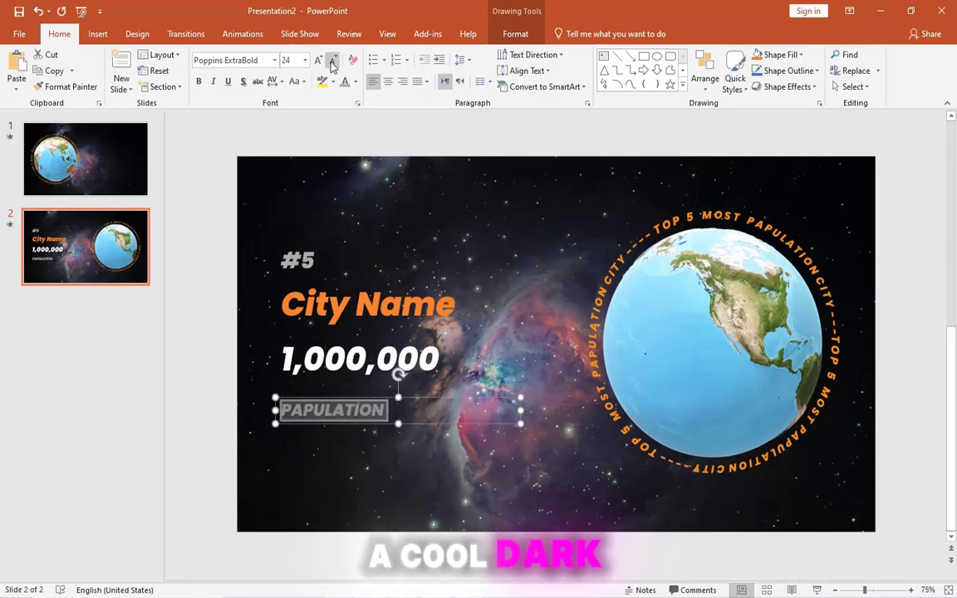
click(332, 60)
Draw a divider line under 1,000,000 and distribute the left text stack vertically.
click(98, 33)
click(227, 78)
click(222, 156)
drag(280, 390, 346, 390)
mouse_move(214, 199)
mouse_down()
mouse_move(278, 239)
mouse_move(536, 557)
mouse_move(538, 537)
mouse_up()
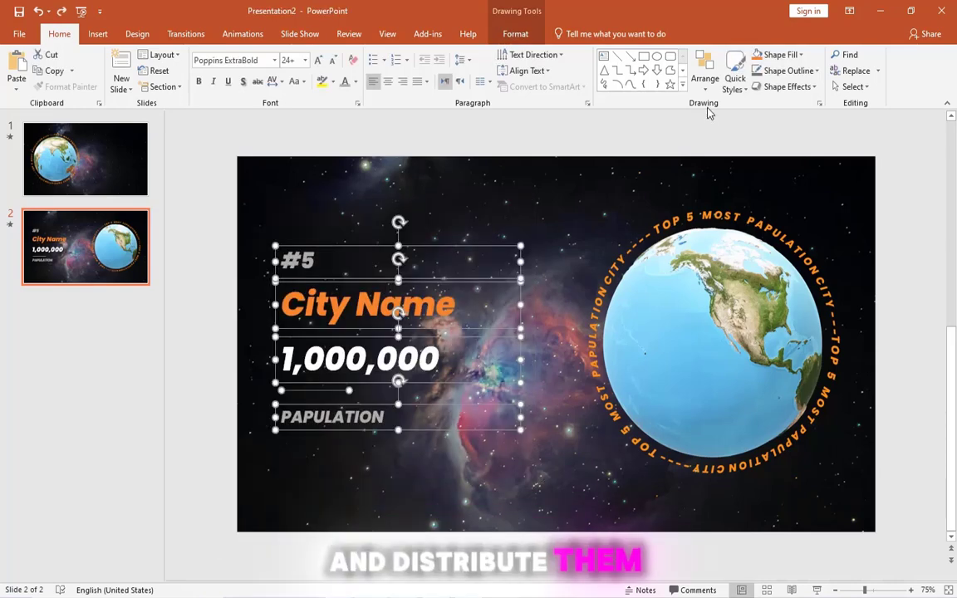
click(704, 77)
mouse_move(770, 272)
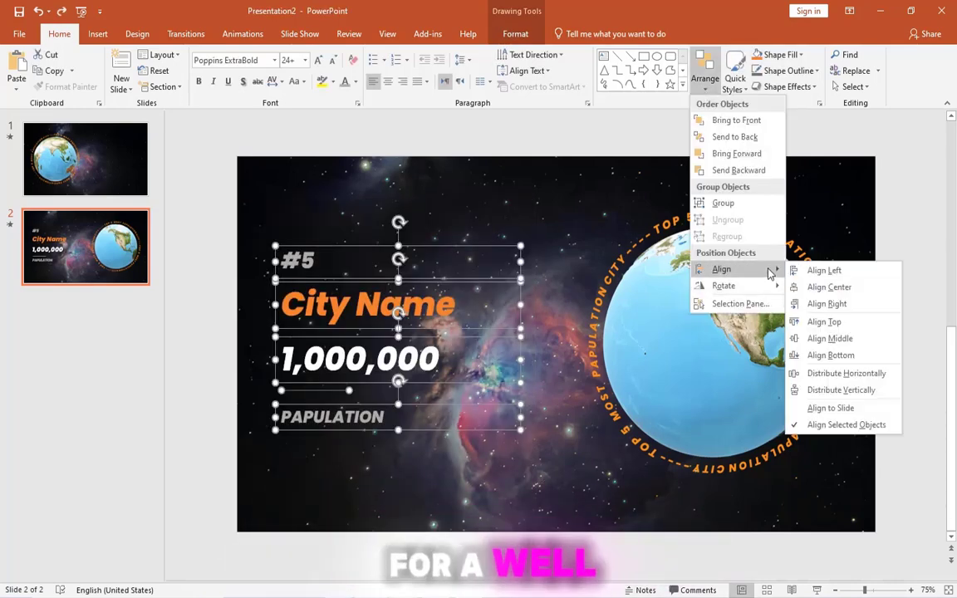
click(842, 389)
Draw a small oval marker dot on the globe and give it an orange outline.
key(Escape)
click(97, 33)
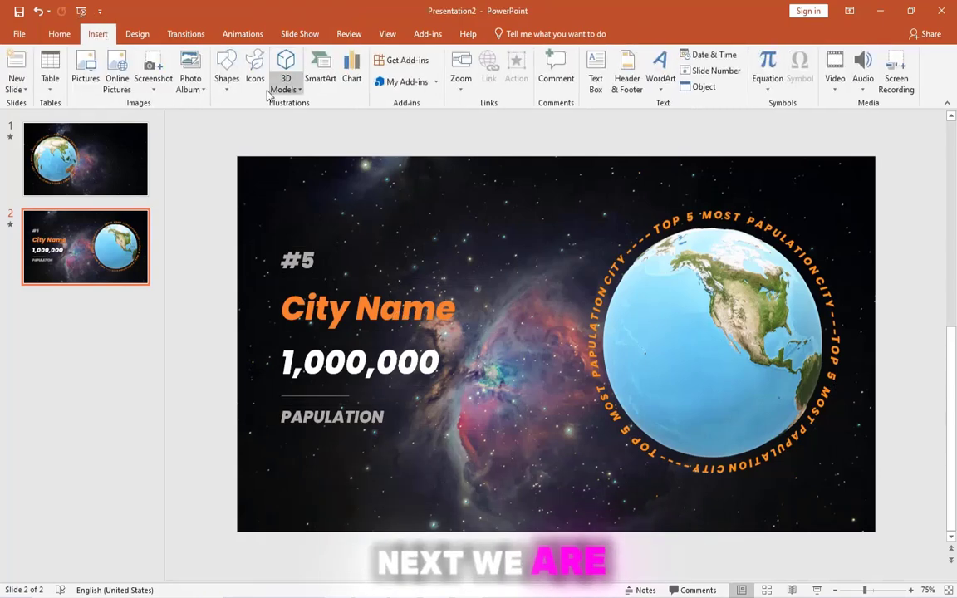
click(226, 73)
click(272, 118)
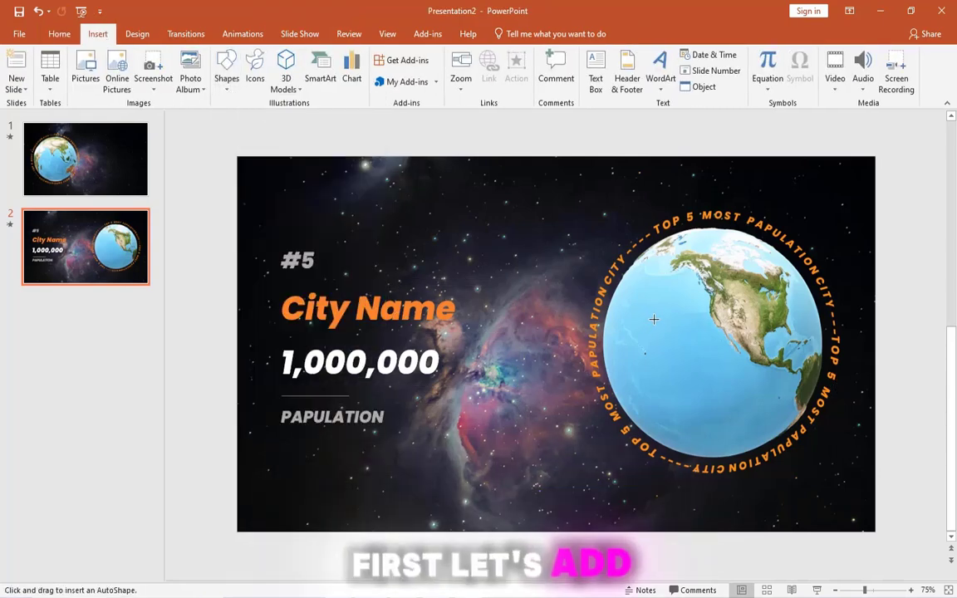
drag(674, 356, 673, 356)
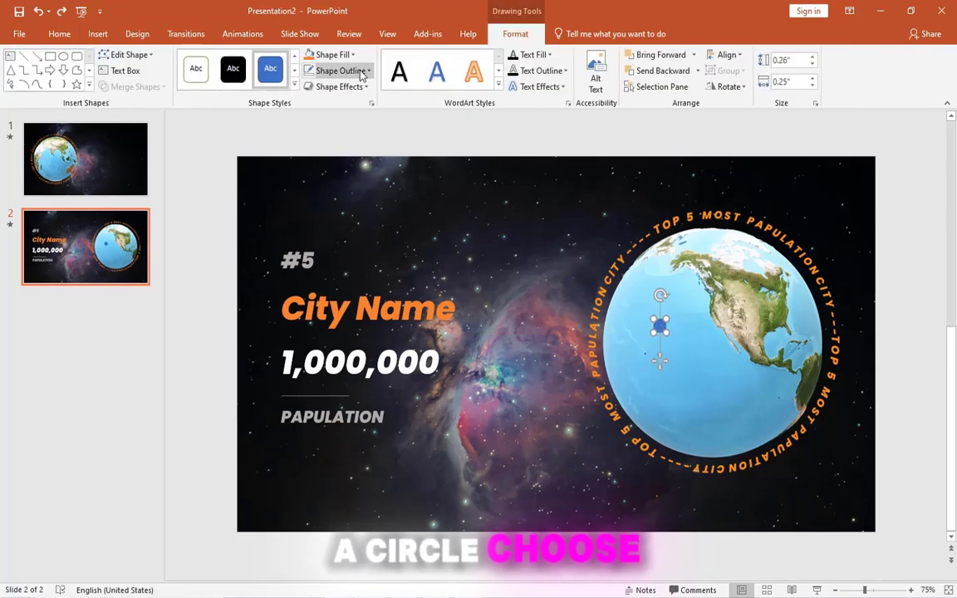
click(359, 74)
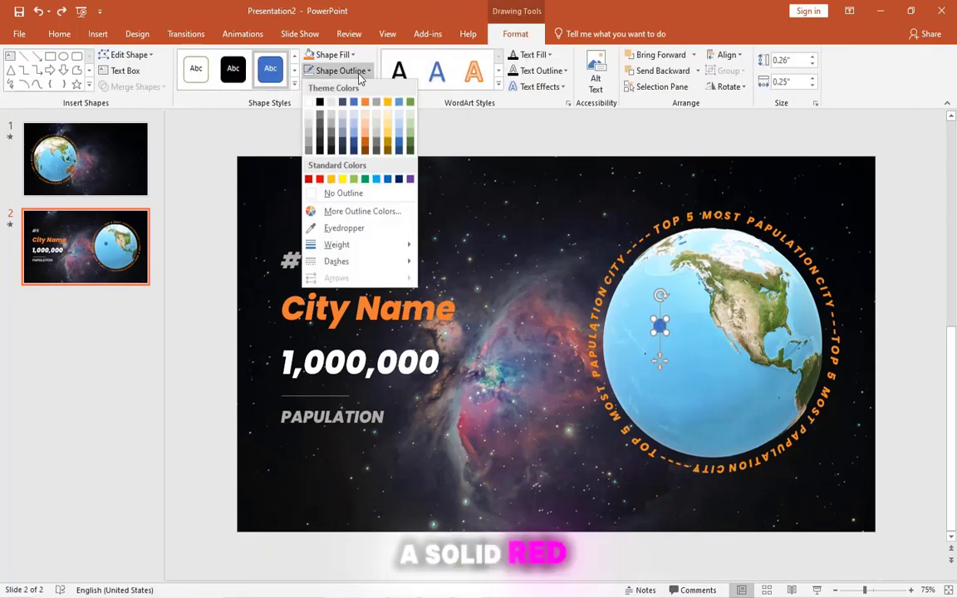
click(320, 180)
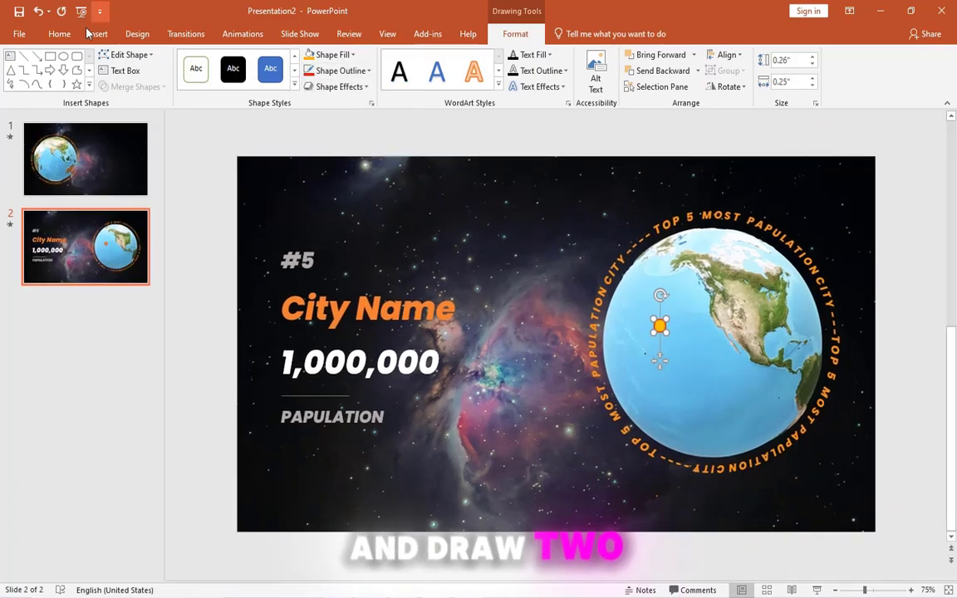
click(86, 33)
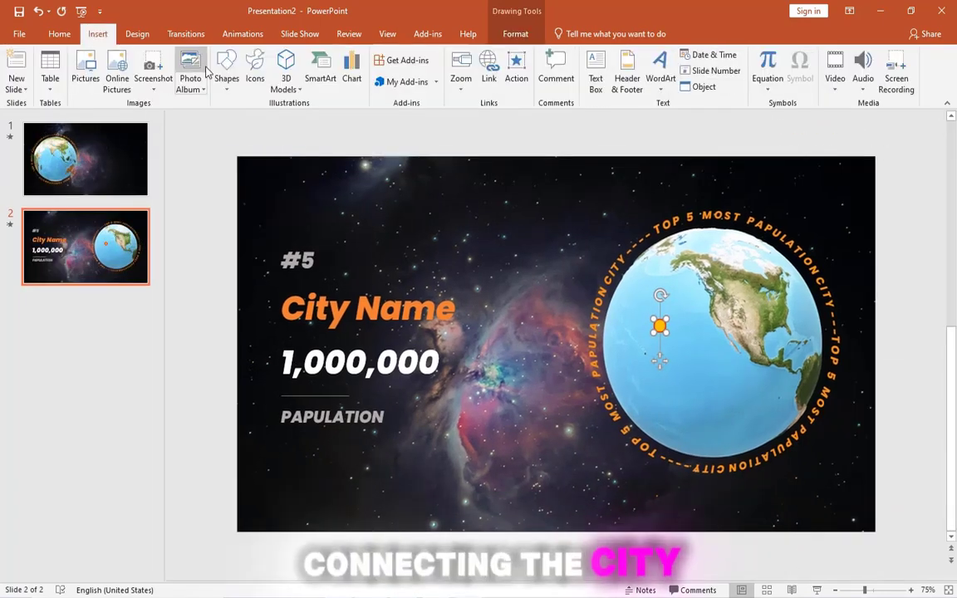
Draw straight lines from the City Name text to the marker and diagonally past it.
click(225, 83)
click(236, 118)
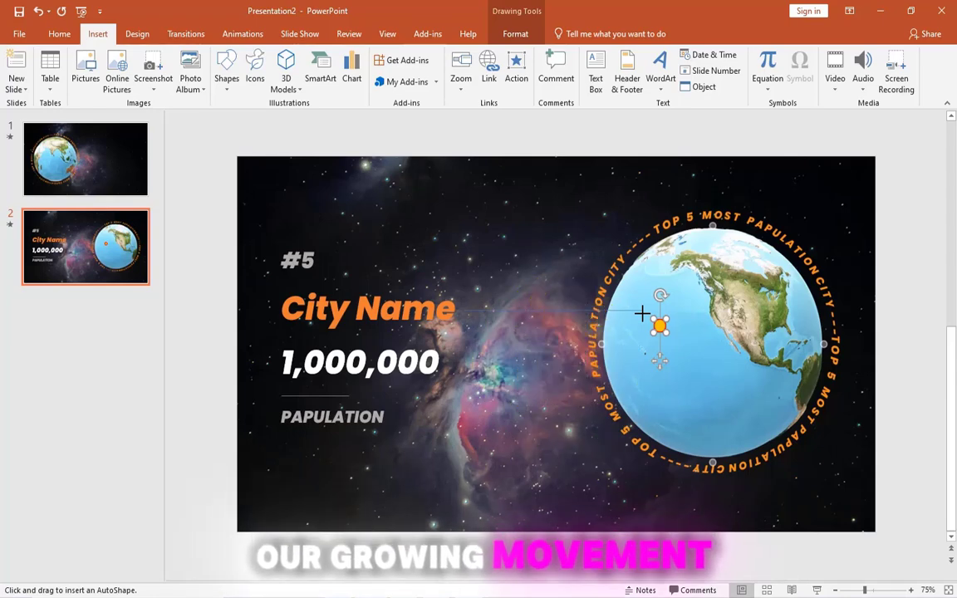
drag(647, 312, 648, 311)
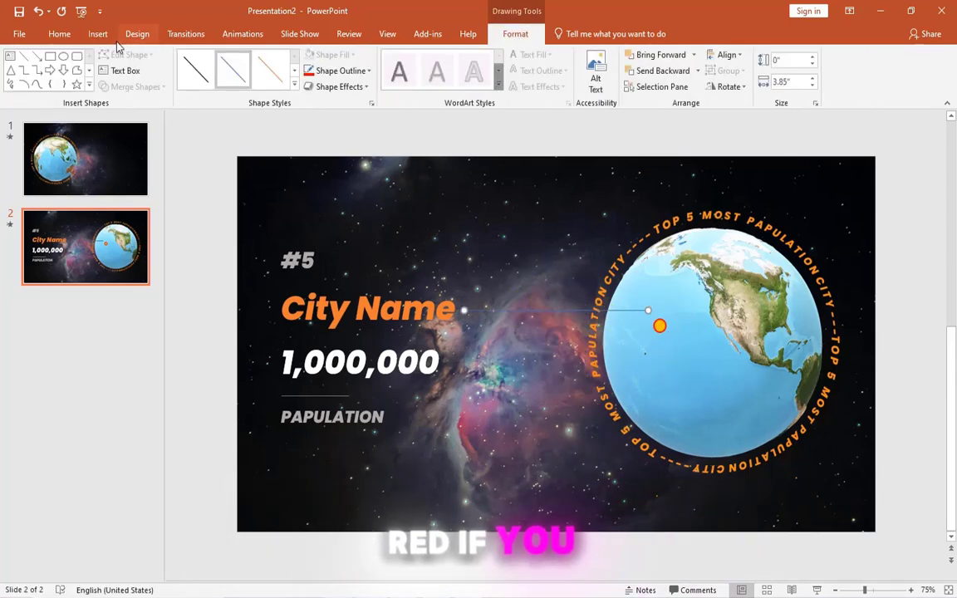
click(98, 34)
click(227, 84)
click(222, 156)
ctrl+scroll(681, 324, up, 5)
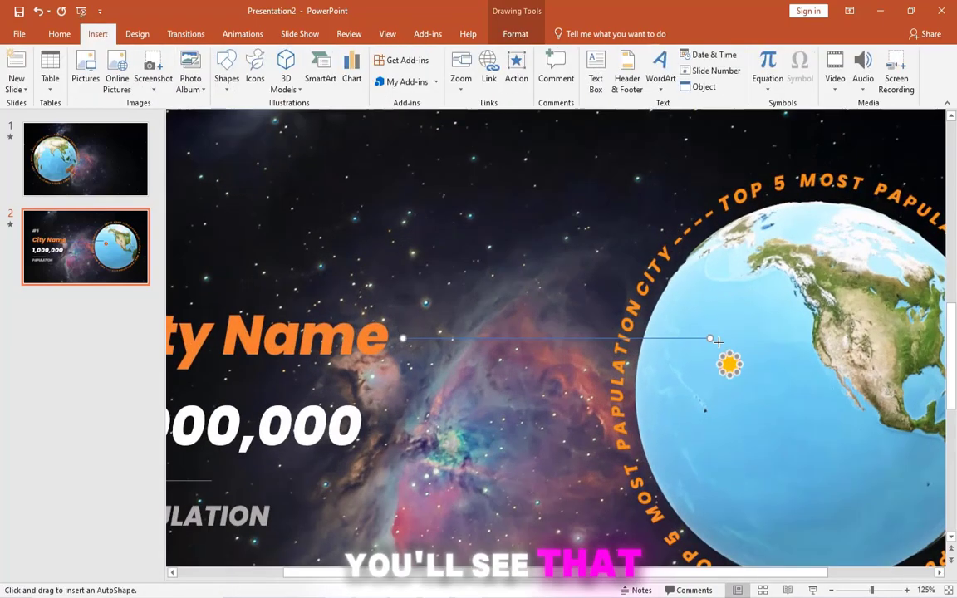
drag(799, 411, 800, 412)
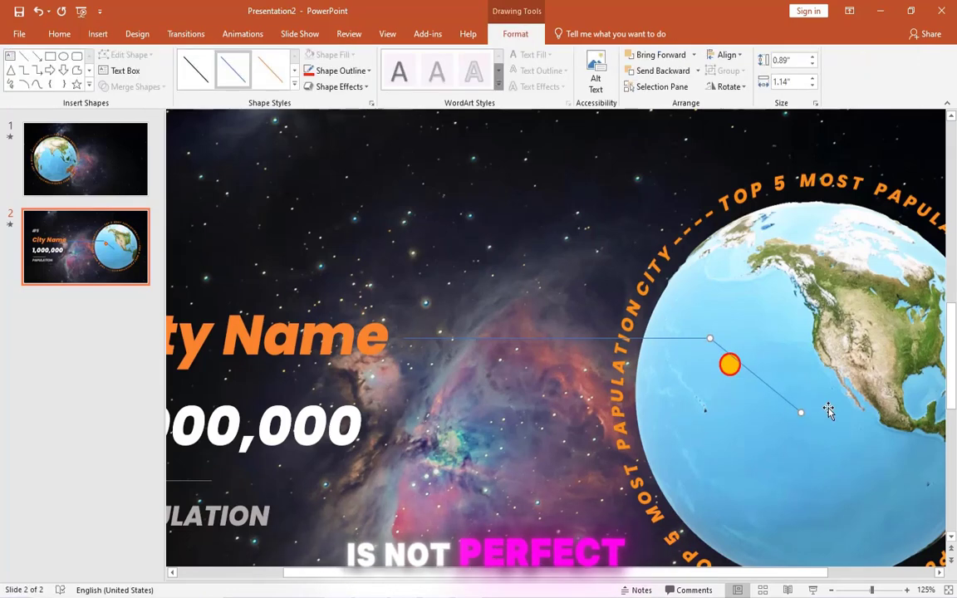
Make the connector lines red through Format Shape.
right_click(665, 338)
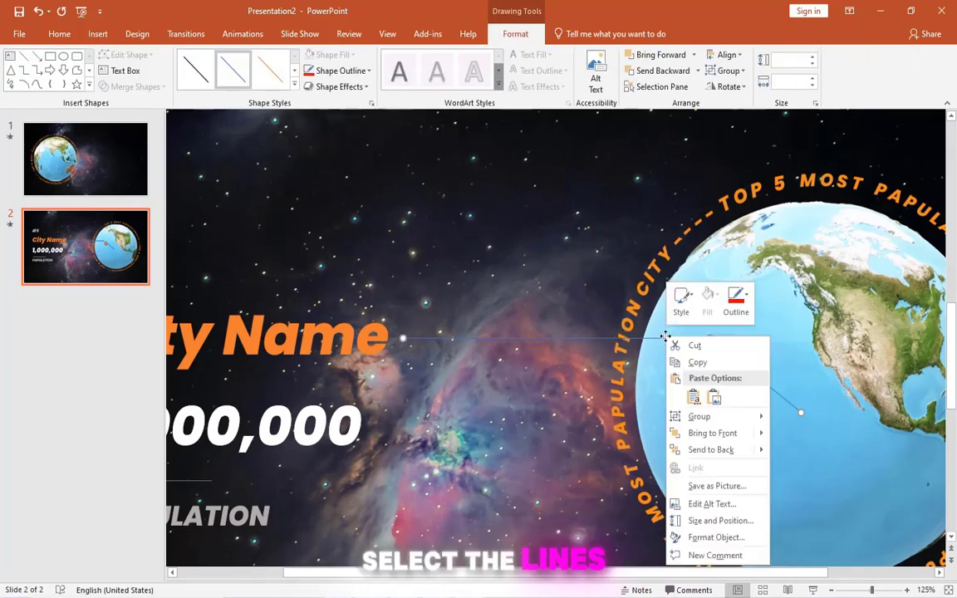
click(707, 537)
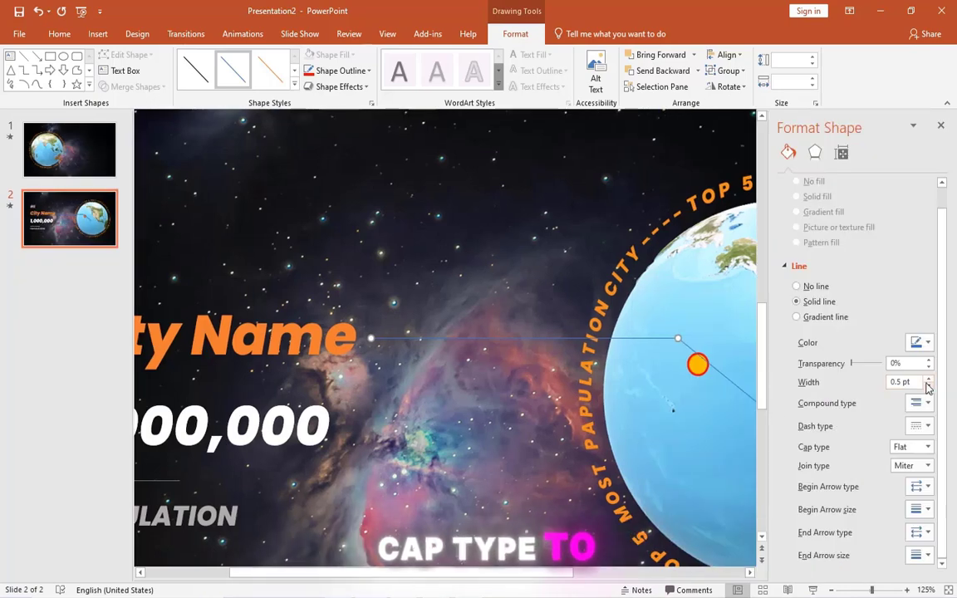
click(927, 343)
click(858, 452)
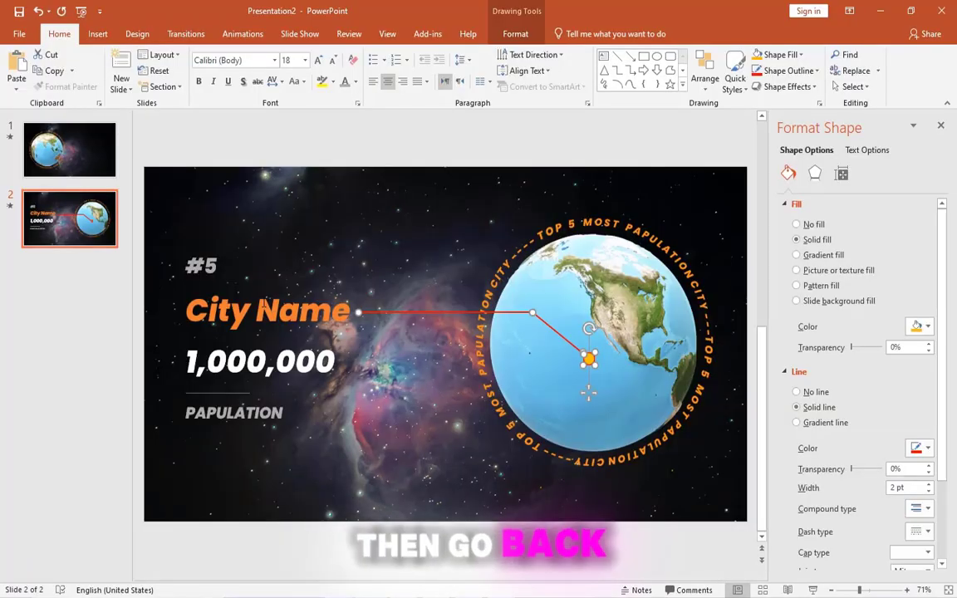
Replace the City Name placeholder with 'Mexico City' pasted as plain text.
click(262, 309)
triple_click(262, 308)
right_click(264, 310)
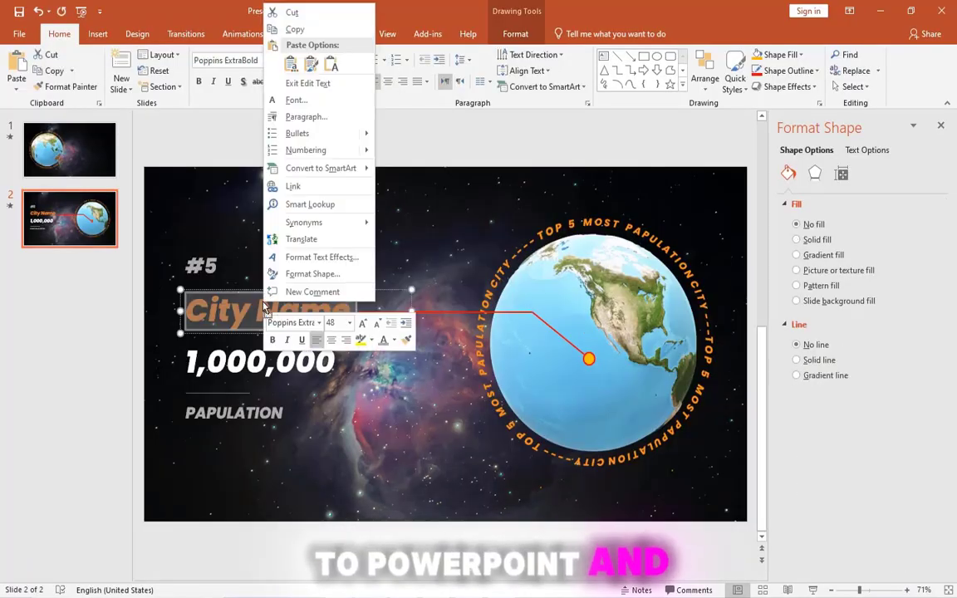
click(330, 66)
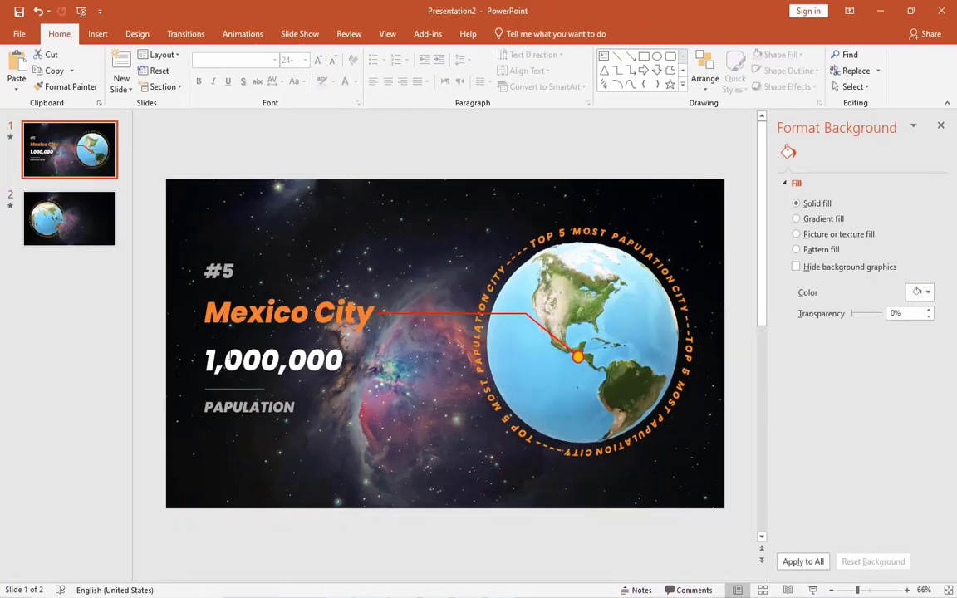
Replace 1,000,000 with Mexico City's 21,581,000 population copied from the Wikipedia table.
drag(208, 360, 253, 388)
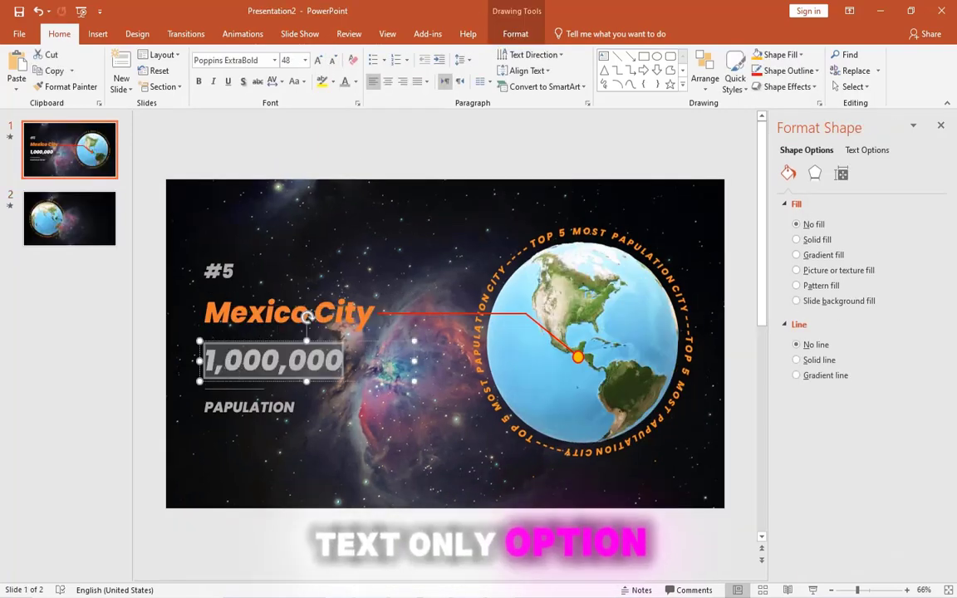
key(alt+Tab)
drag(400, 395, 353, 397)
key(alt+Tab)
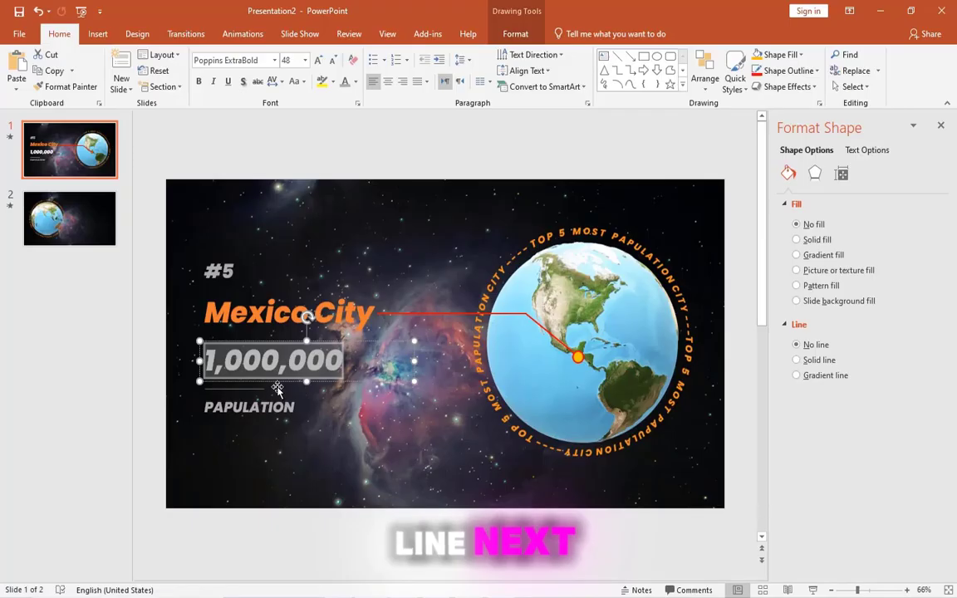
right_click(257, 365)
click(318, 126)
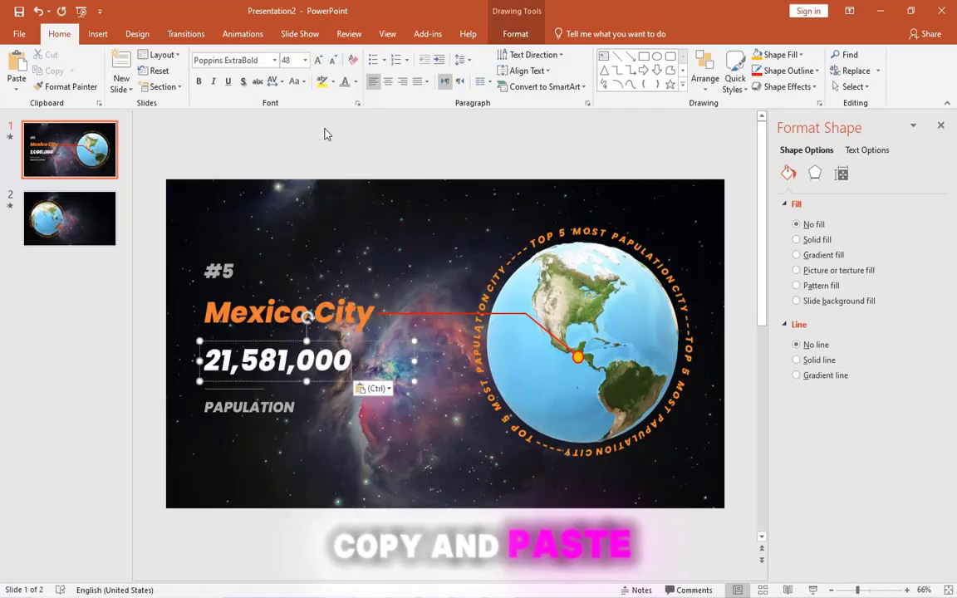
Copy slide 1's text stack to slide 2, right-align it, and shift it and the divider right.
drag(125, 193, 399, 484)
key(ctrl+c)
click(80, 206)
key(ctrl+v)
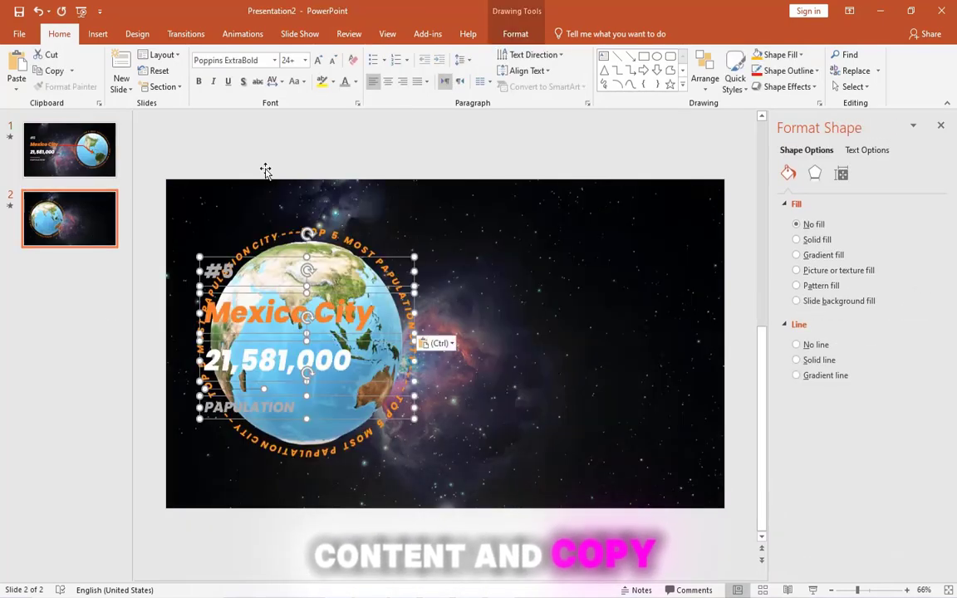
click(405, 87)
drag(378, 253, 645, 253)
click(513, 397)
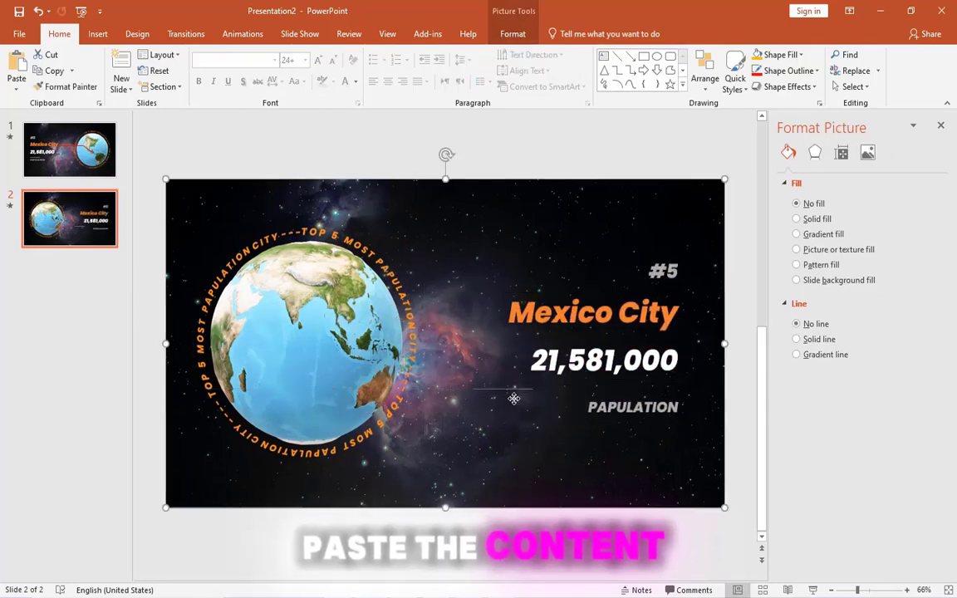
click(499, 389)
drag(499, 389, 568, 392)
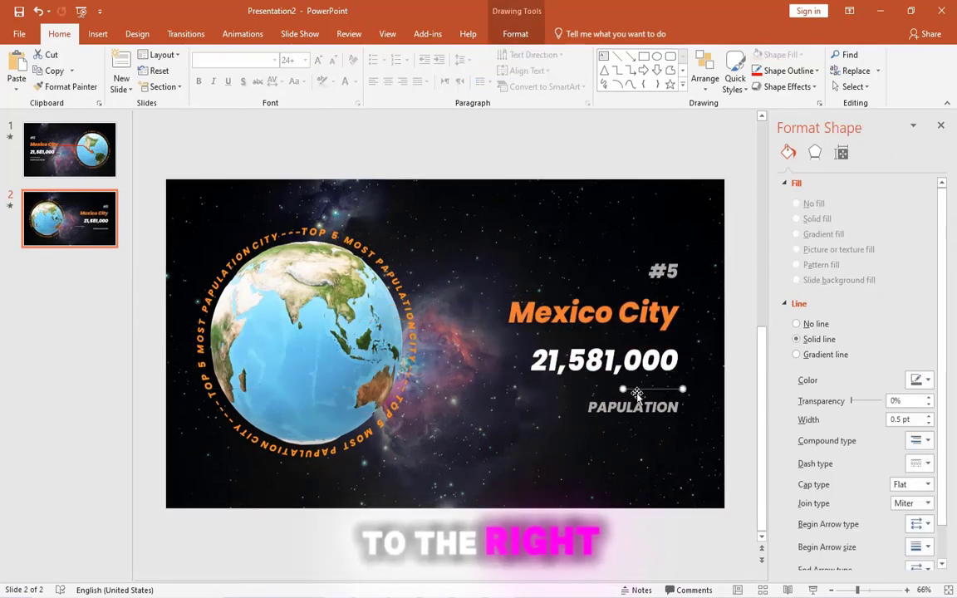
Change the rank digit on slide 2 to 4.
double_click(671, 271)
text(4)
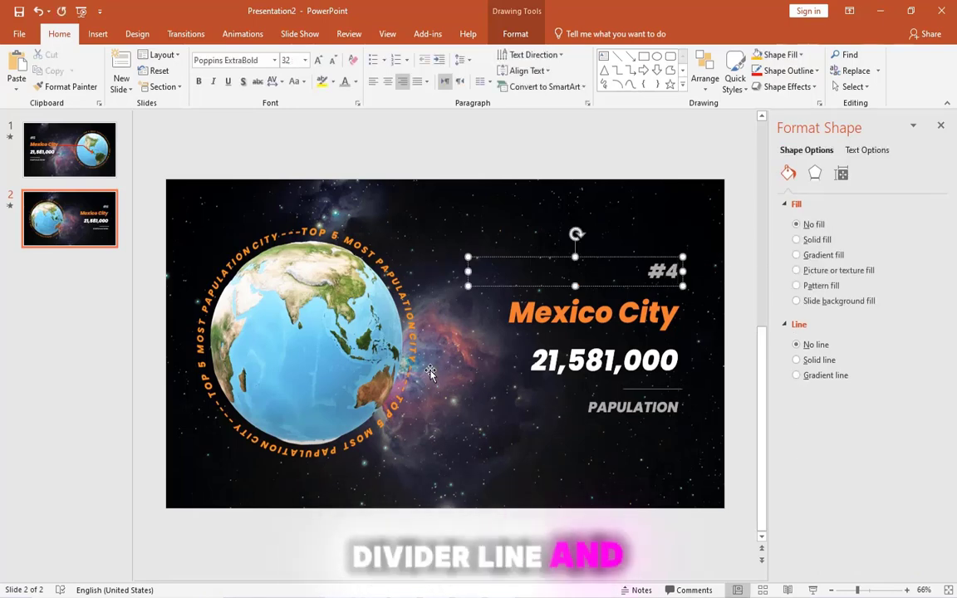
click(201, 154)
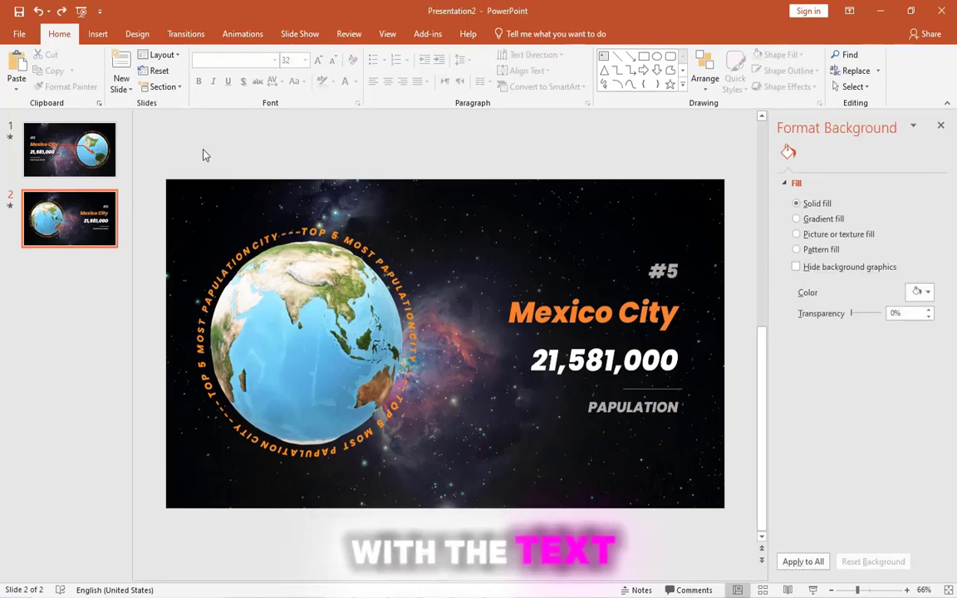
click(70, 150)
Group the red connector line and orange marker on slide 1.
click(450, 314)
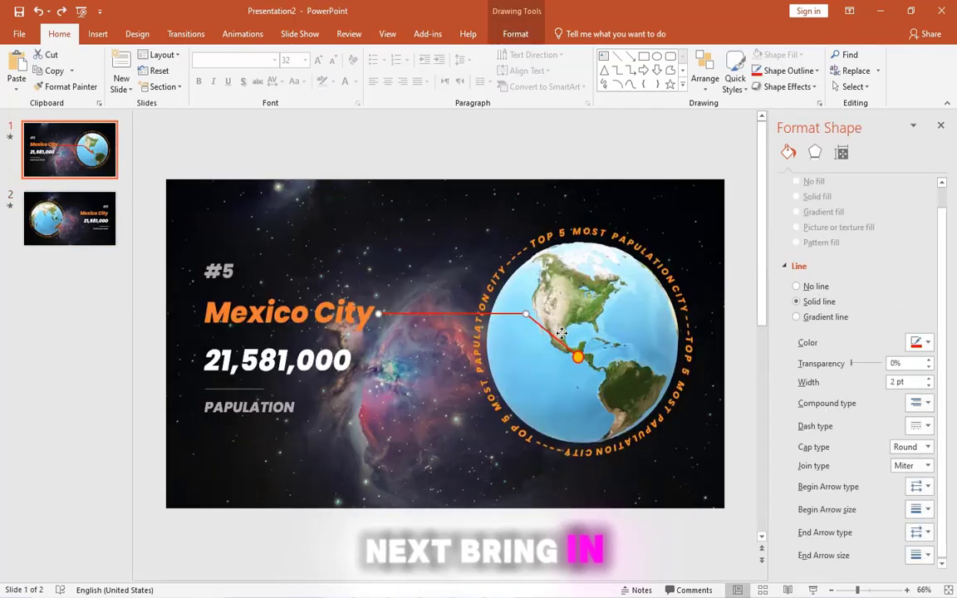
shift+click(576, 353)
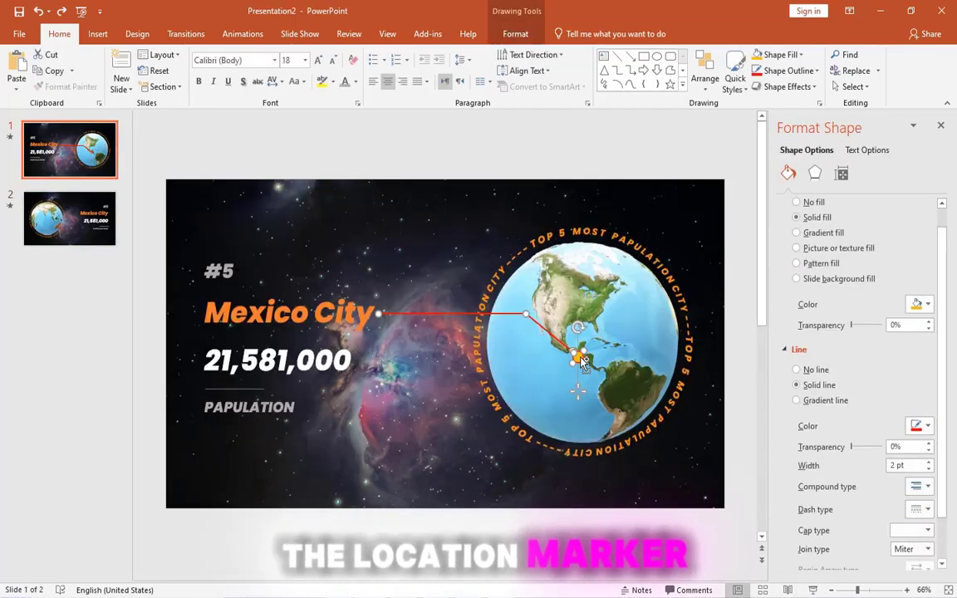
right_click(501, 316)
mouse_move(540, 394)
click(632, 393)
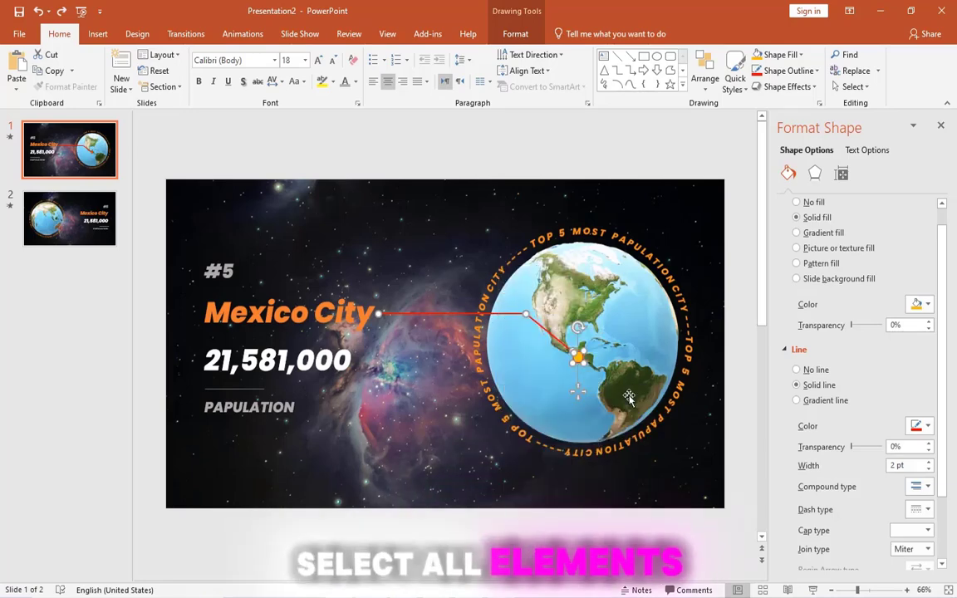
Paste the line-and-marker group on slide 2, flip it horizontally, and place it on the globe.
click(94, 220)
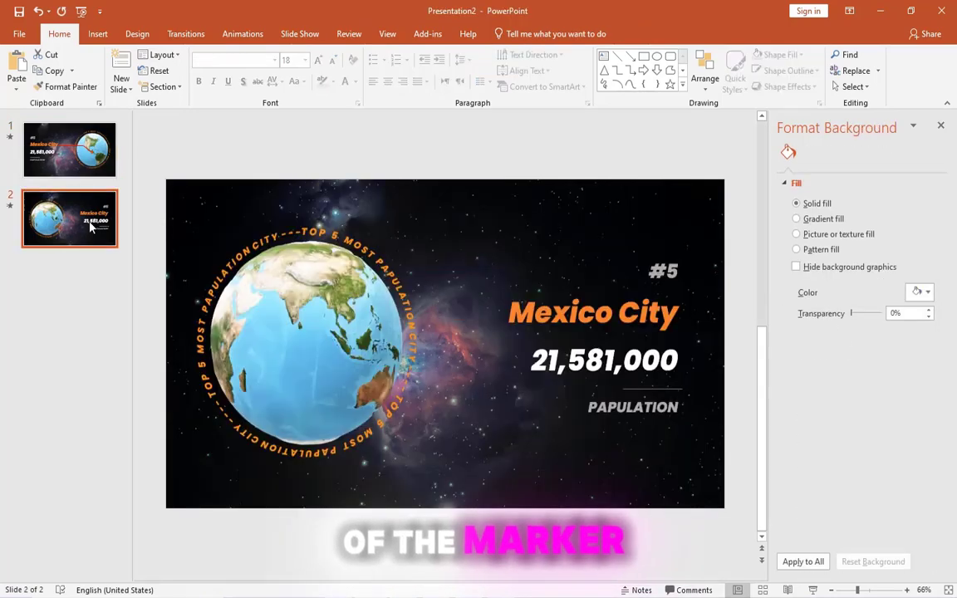
key(ctrl+v)
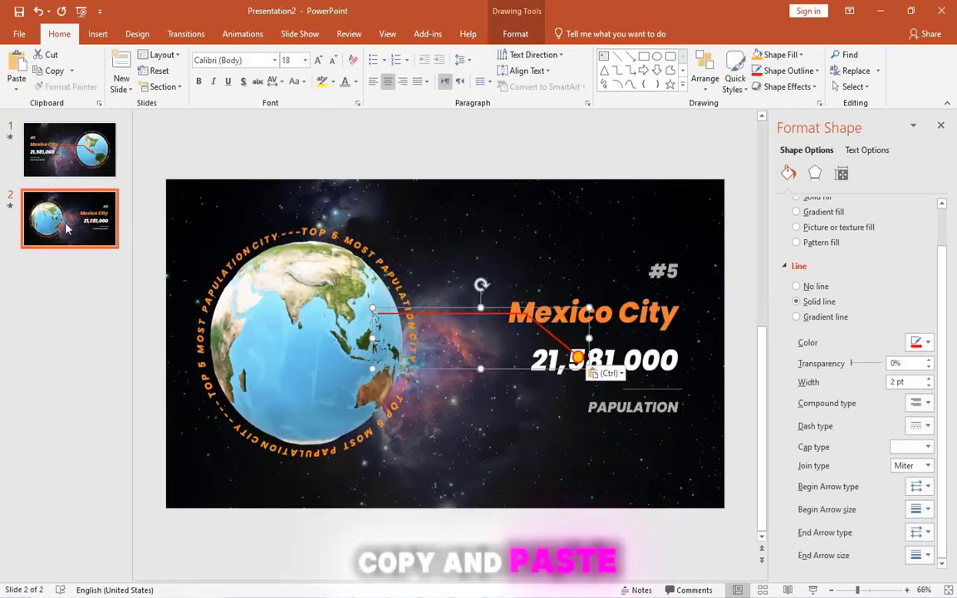
click(702, 90)
mouse_move(763, 285)
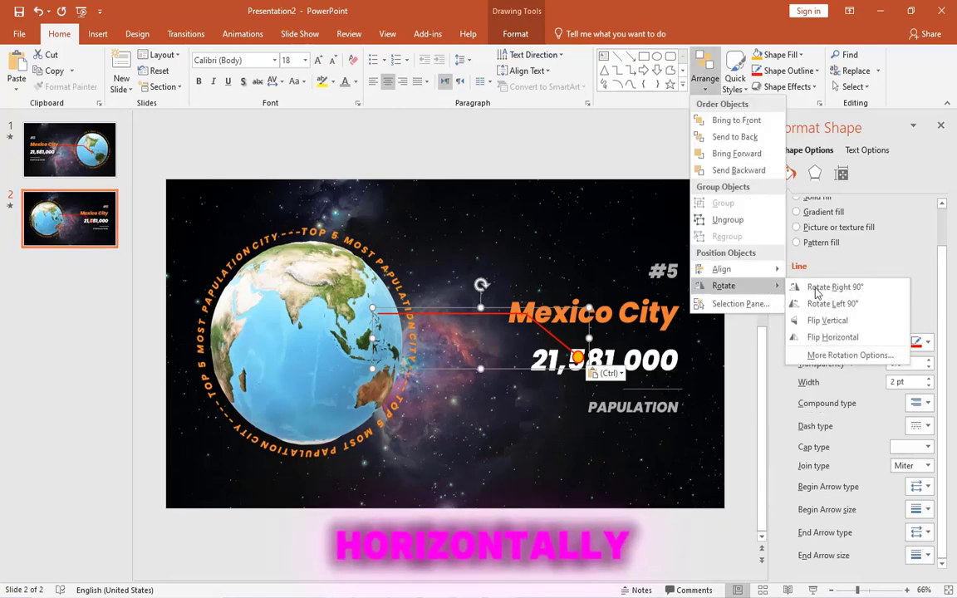
click(820, 337)
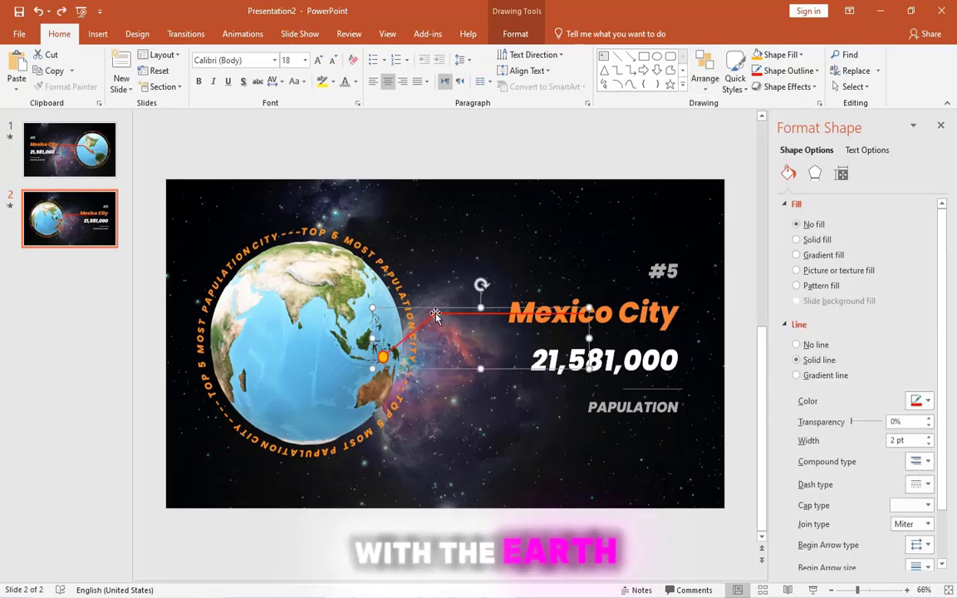
drag(436, 316, 335, 309)
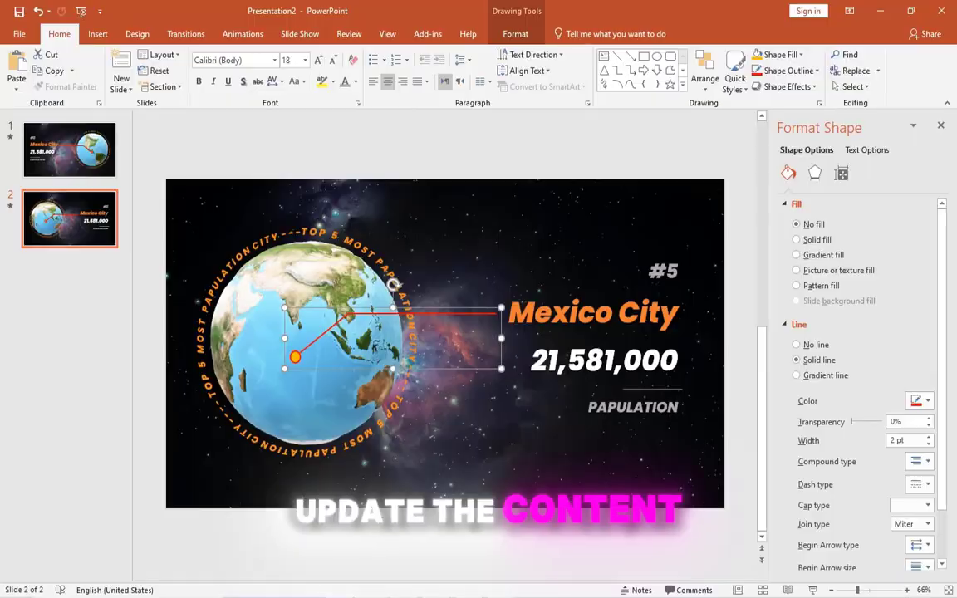
Paste São Paulo's 21,650,000 population and rotate the 3D globe to show South America.
key(ctrl+v)
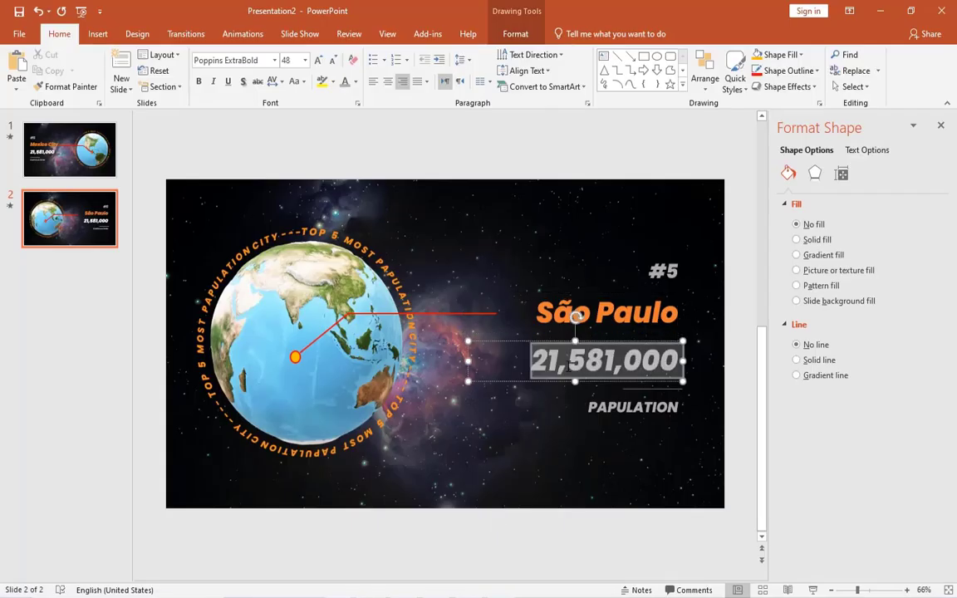
right_click(510, 335)
click(620, 128)
click(344, 339)
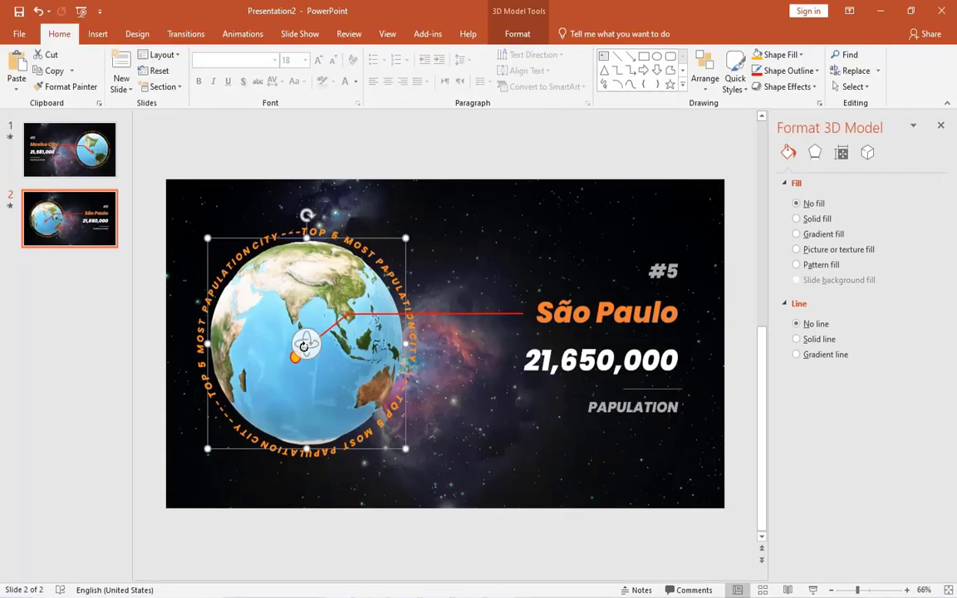
drag(344, 339, 299, 349)
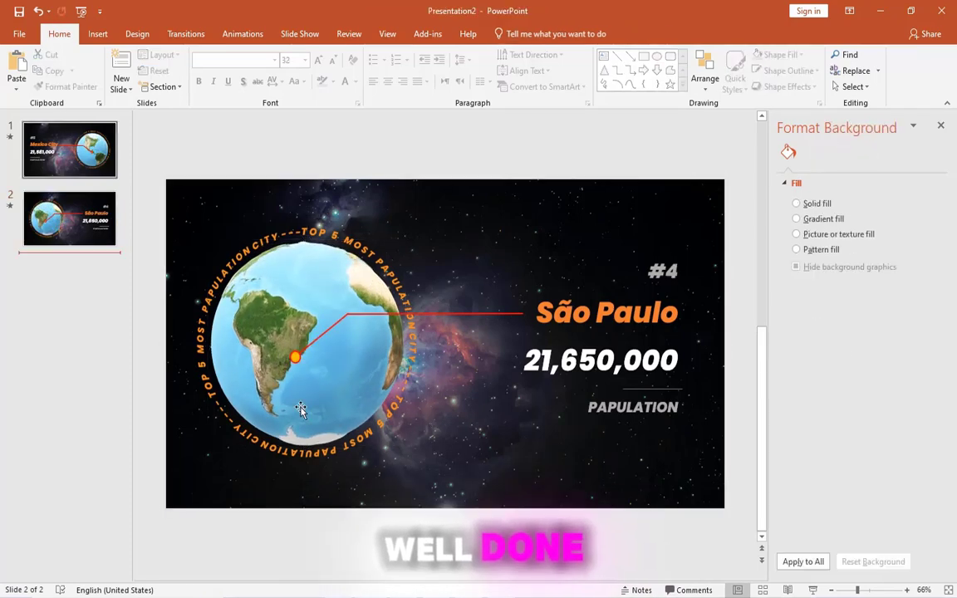
click(108, 232)
click(70, 150)
Duplicate slide 1 and move the copy to third position after São Paulo.
right_click(70, 153)
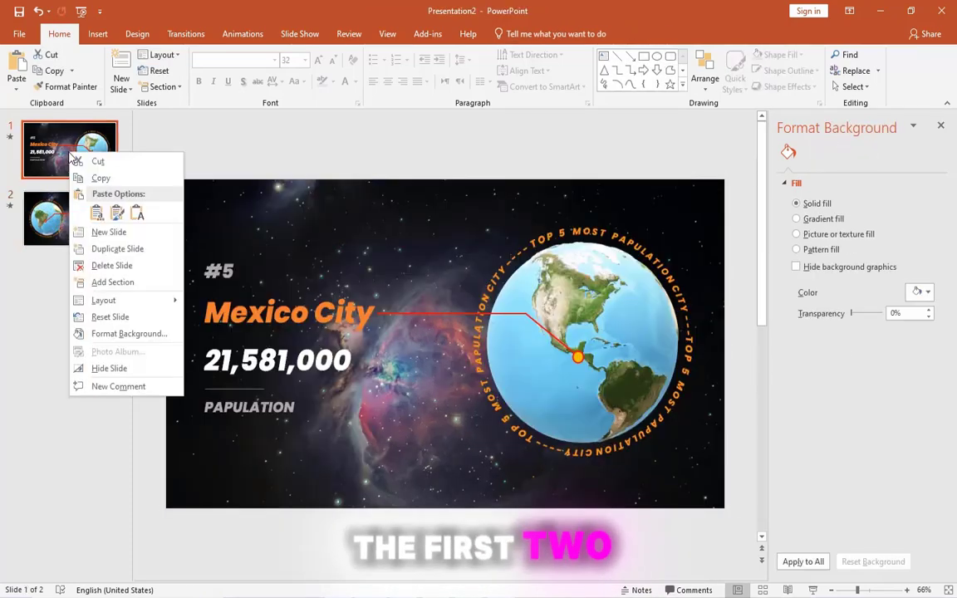
click(106, 249)
drag(54, 200, 61, 305)
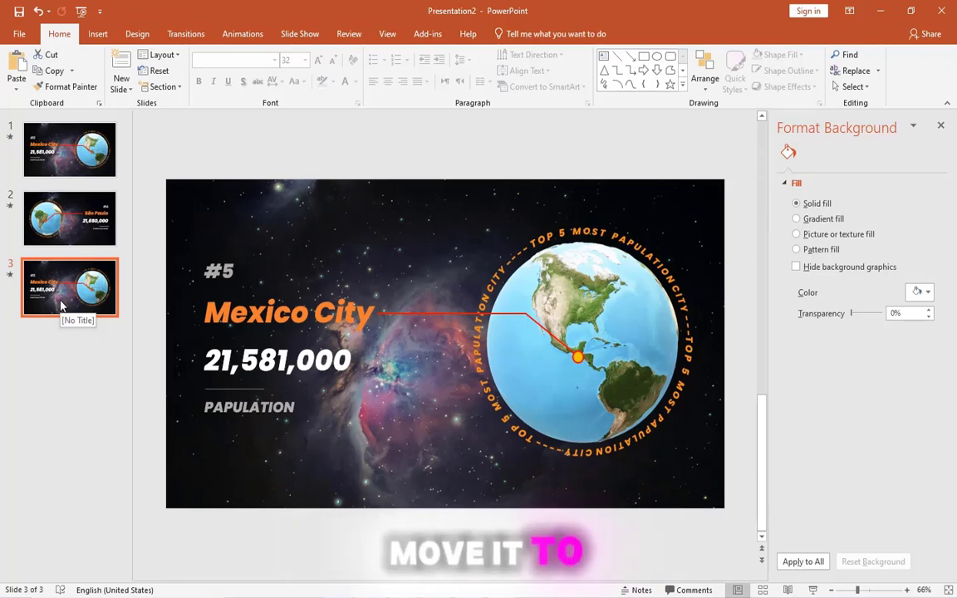
Change slide 3 to rank 3, Shanghai, and paste its 25,582,000 population as plain text.
click(739, 211)
double_click(230, 270)
text(3)
triple_click(290, 313)
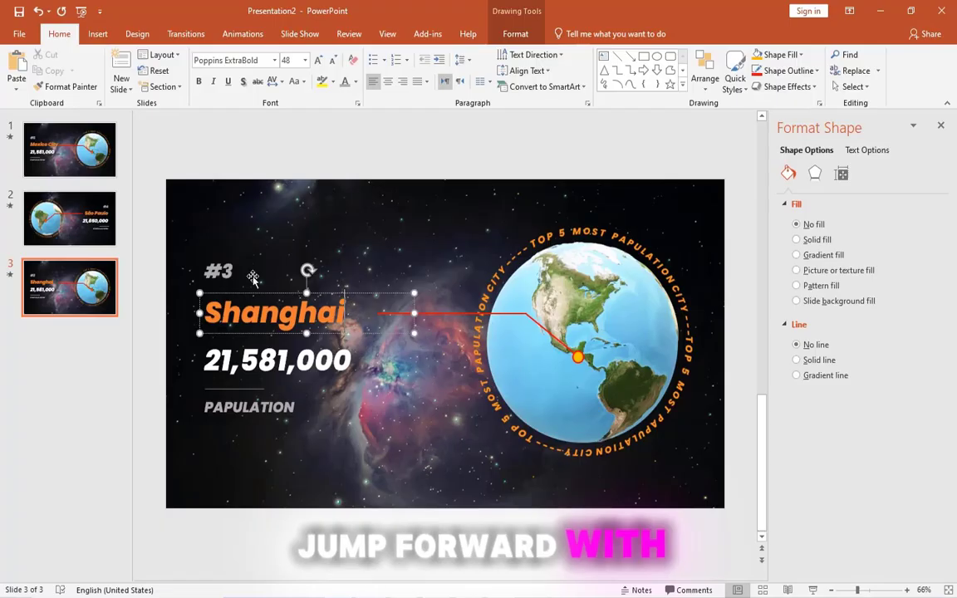
triple_click(278, 359)
right_click(282, 357)
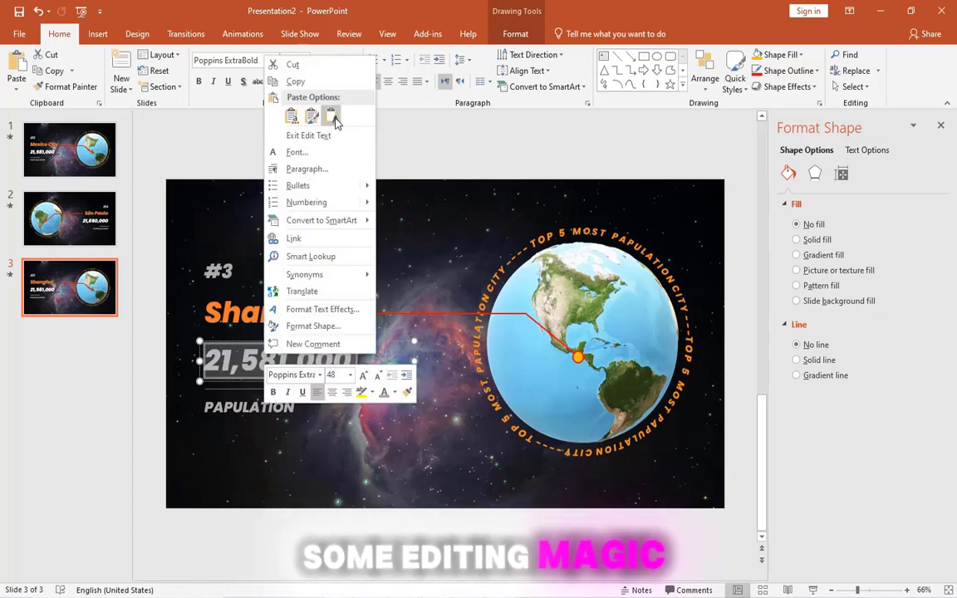
click(334, 121)
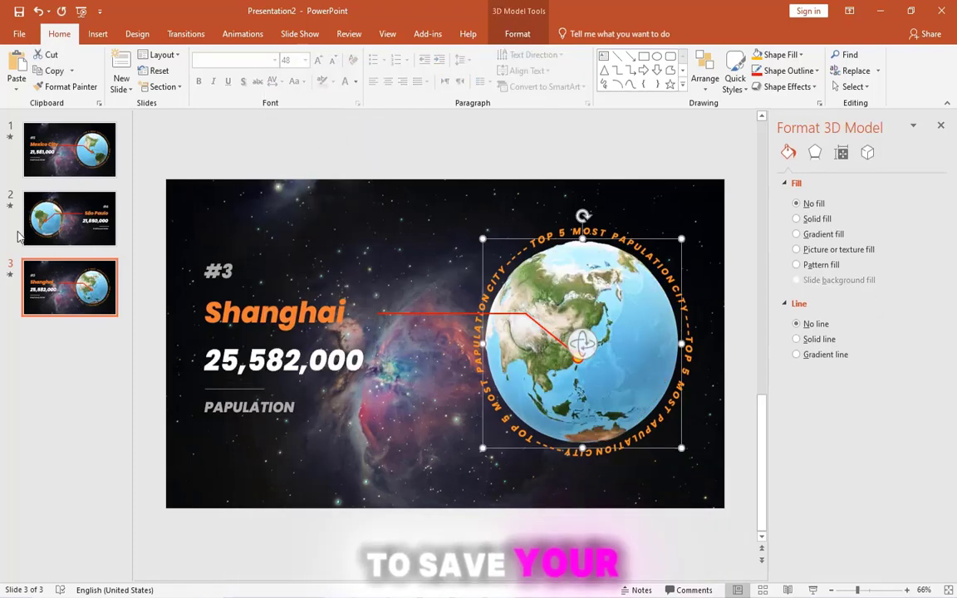
click(41, 237)
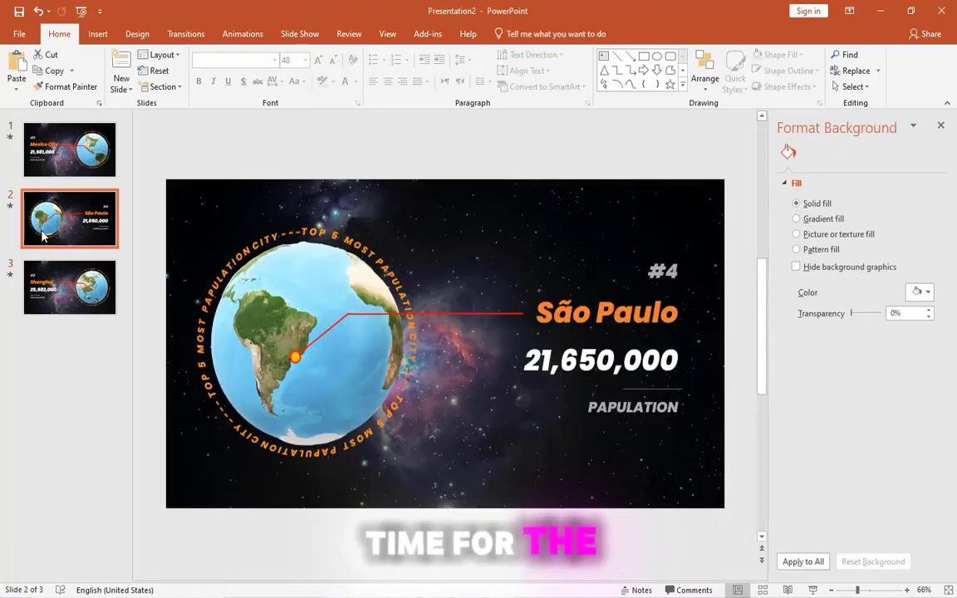
Duplicate the São Paulo and Shanghai slides as slides 4 and 5, then select slide 1's labels.
right_click(49, 235)
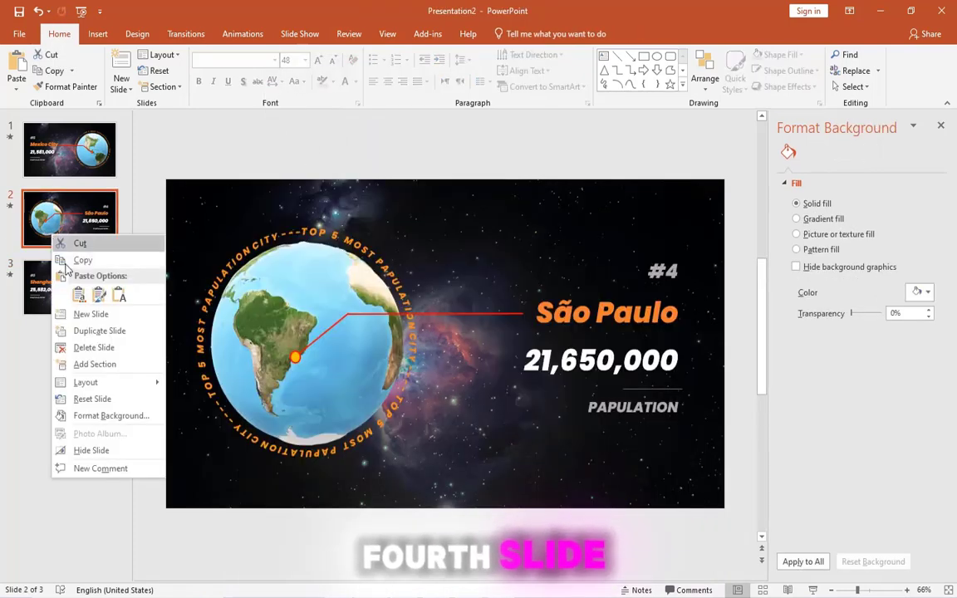
click(95, 332)
drag(75, 309, 71, 377)
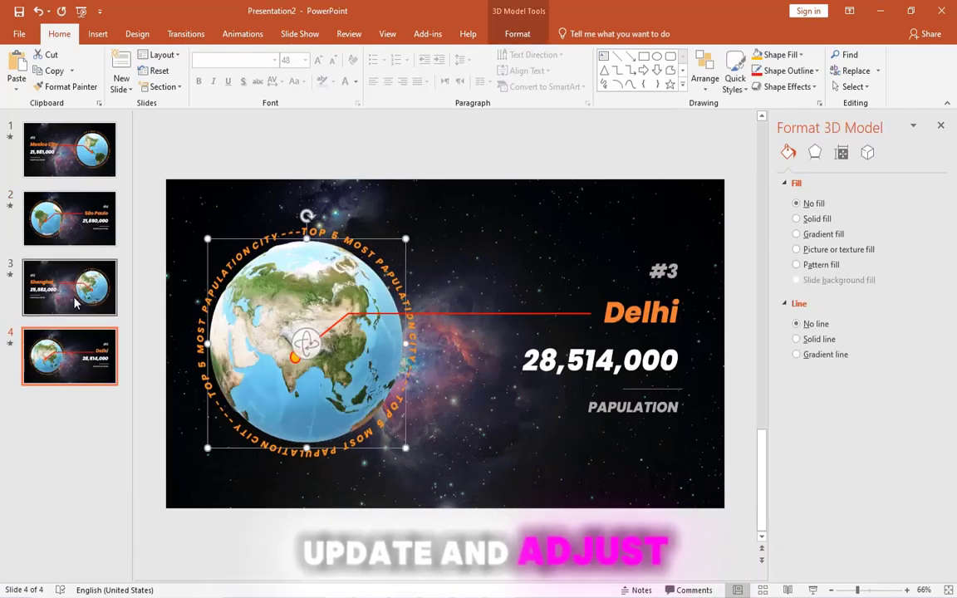
click(81, 300)
right_click(79, 303)
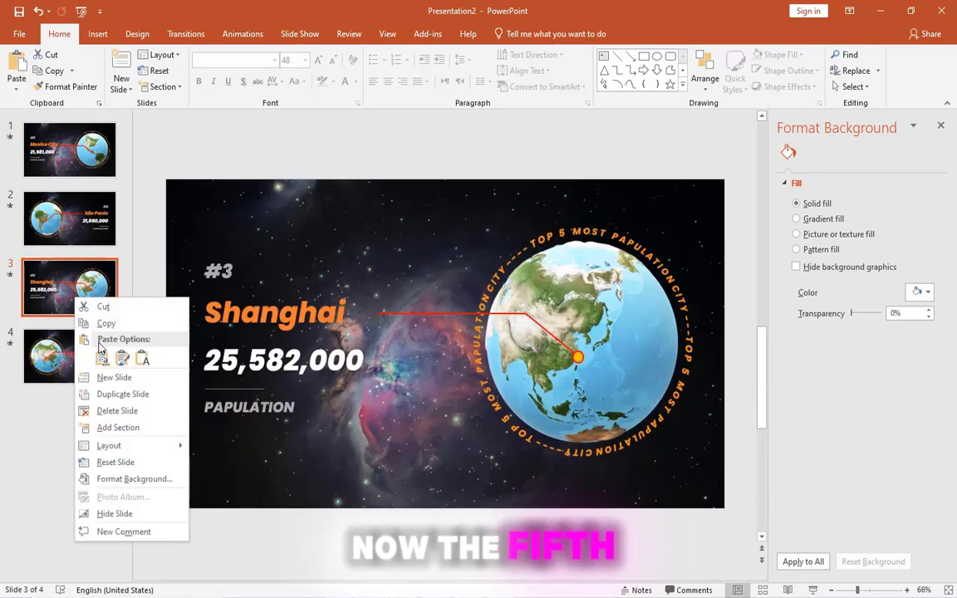
click(102, 395)
drag(72, 359, 82, 449)
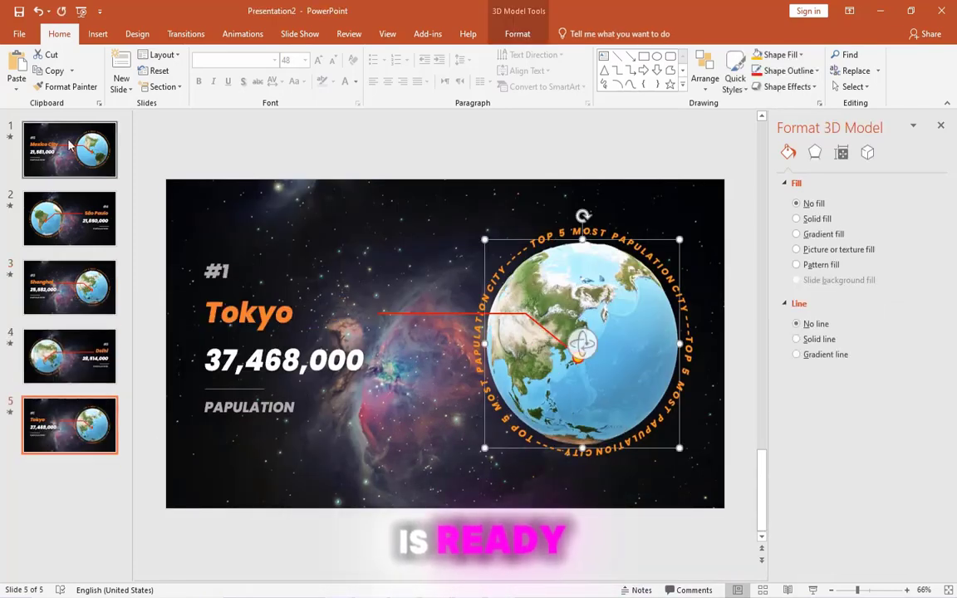
click(71, 146)
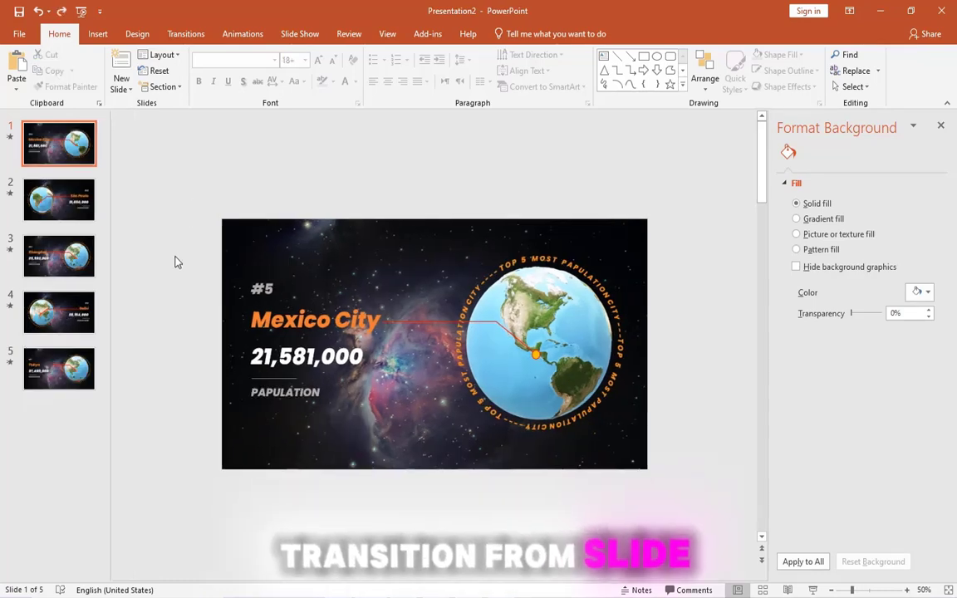
drag(175, 254, 497, 490)
Group the Mexico City labels and line, and park the group off the São Paulo slide's left.
shift+click(433, 326)
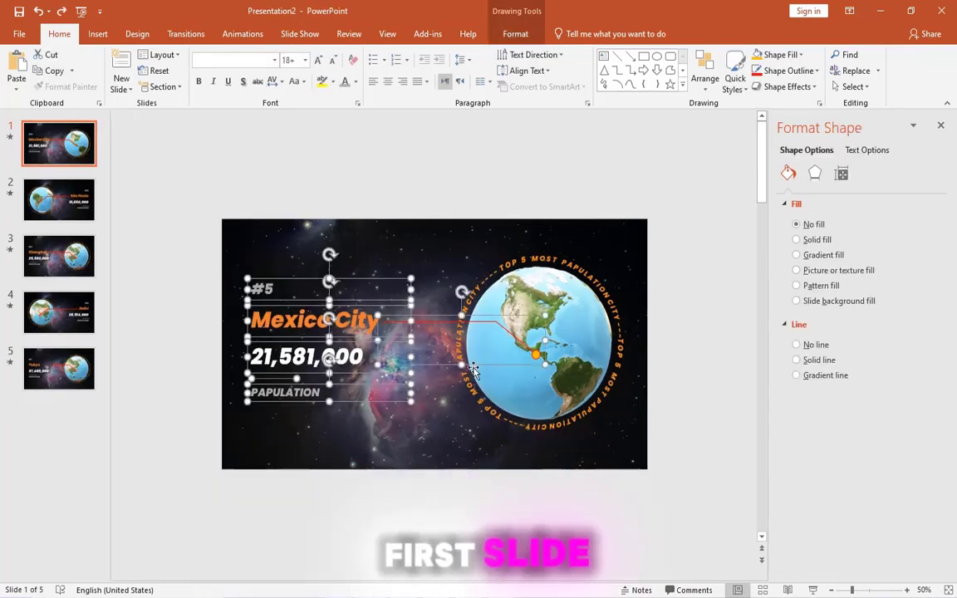
right_click(436, 312)
mouse_move(457, 393)
click(558, 395)
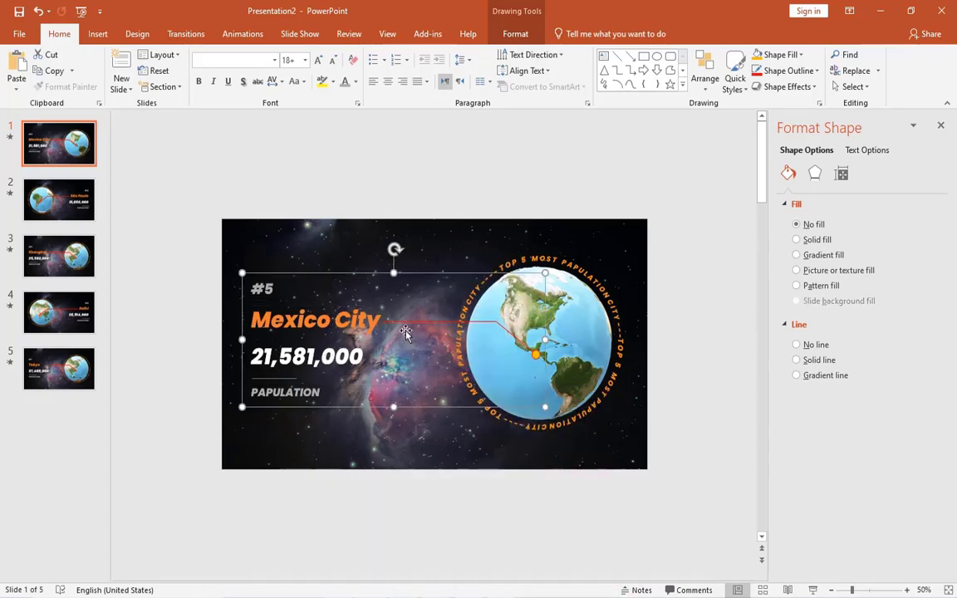
click(87, 209)
ctrl+scroll(273, 362, down, 2)
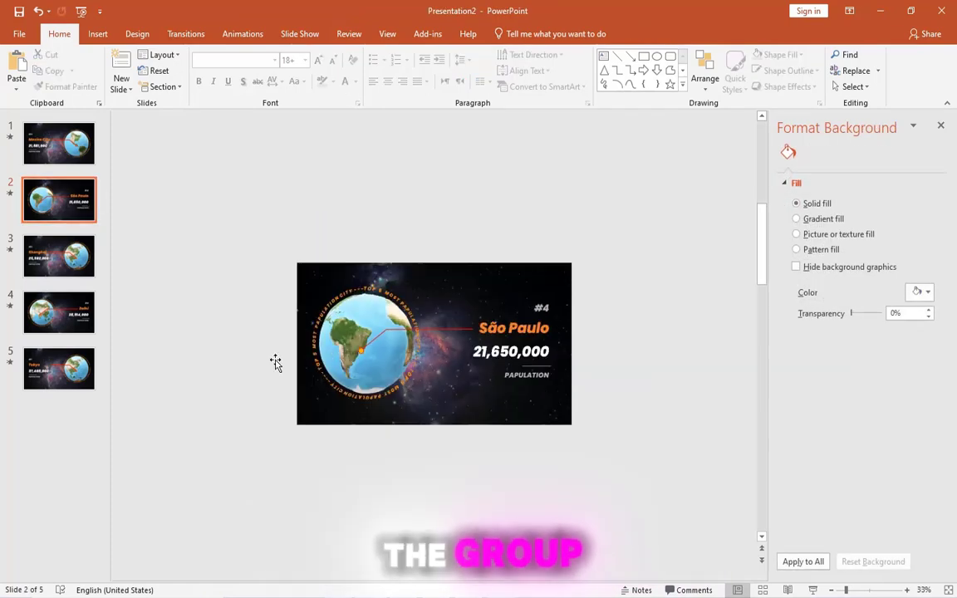
key(ctrl+v)
drag(434, 300, 224, 296)
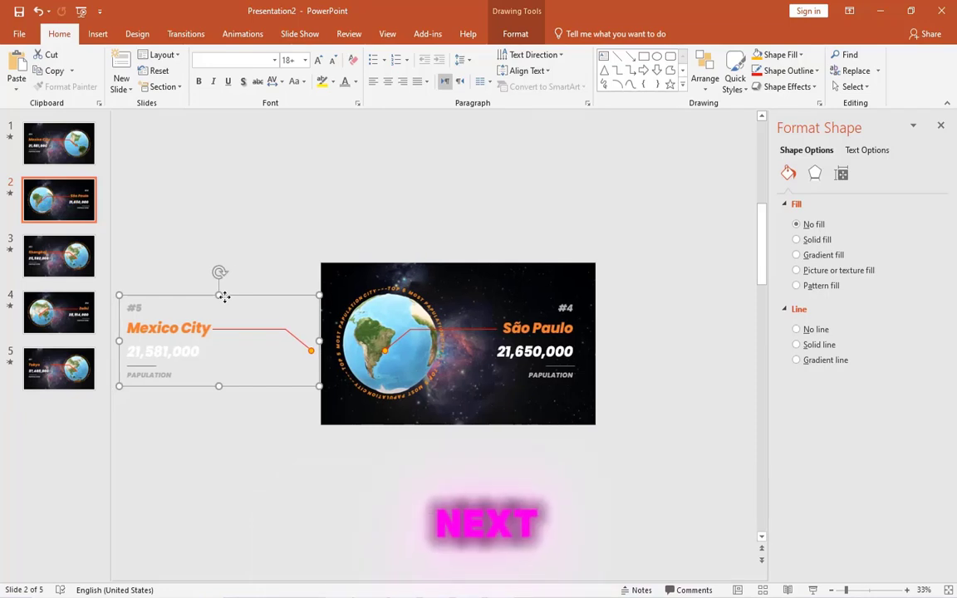
Group the São Paulo labels and line, and park them off the Shanghai slide's right.
drag(647, 269, 414, 465)
key(ctrl+g)
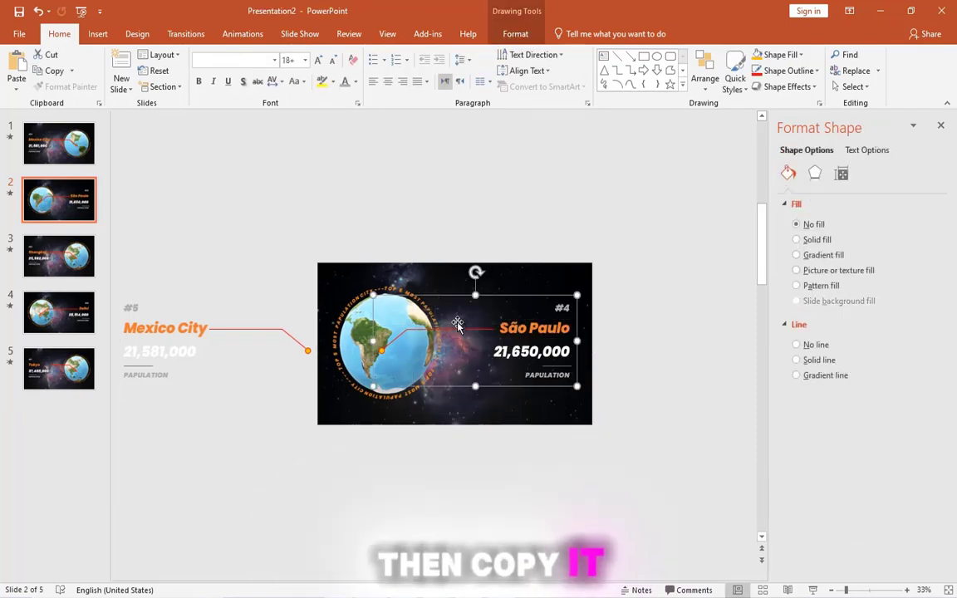
key(ctrl+c)
key(Page_Down)
key(ctrl+v)
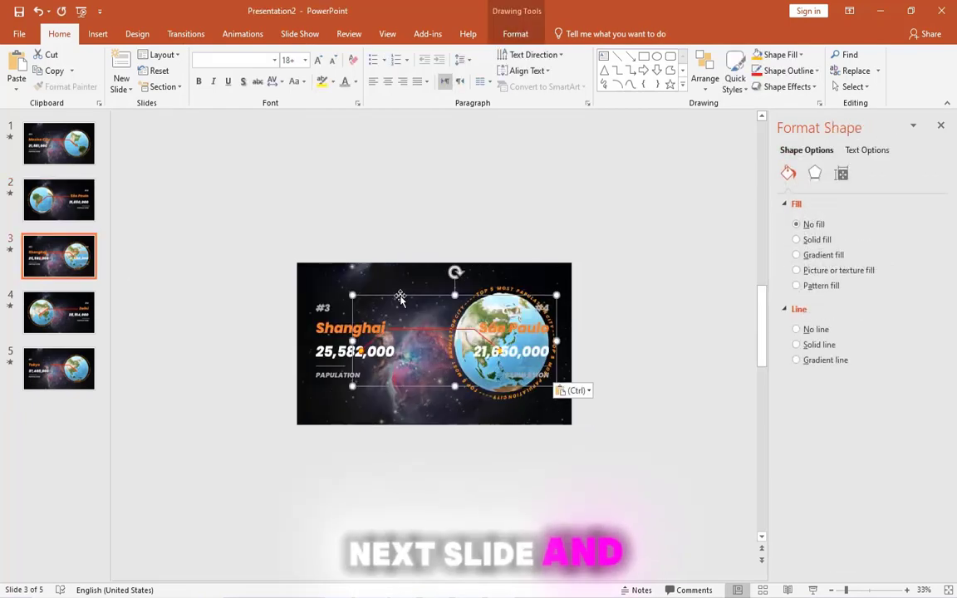
drag(400, 297, 621, 317)
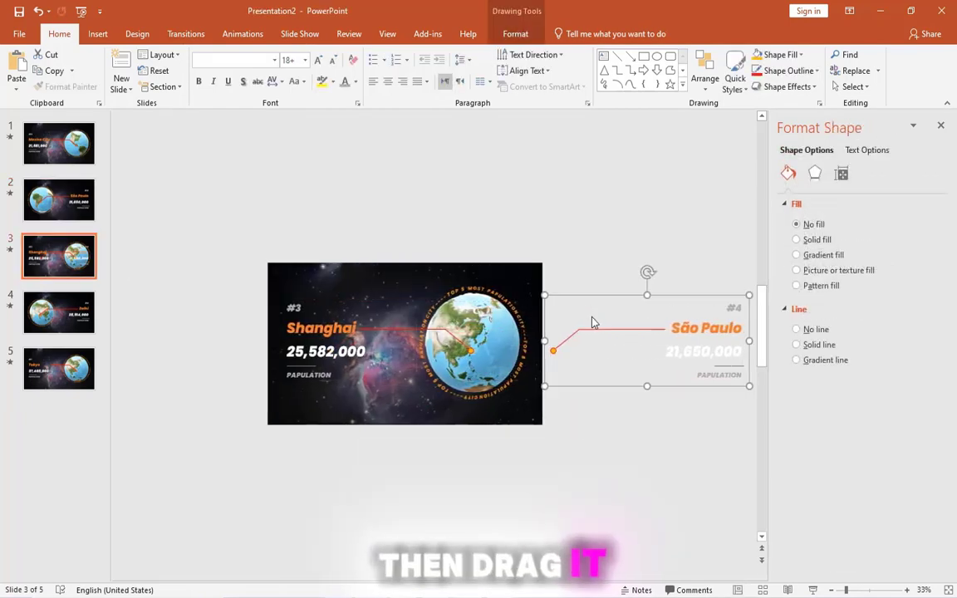
Copy the Shanghai label group onto the Delhi slide, parked off its left edge.
drag(207, 261, 555, 277)
click(374, 292)
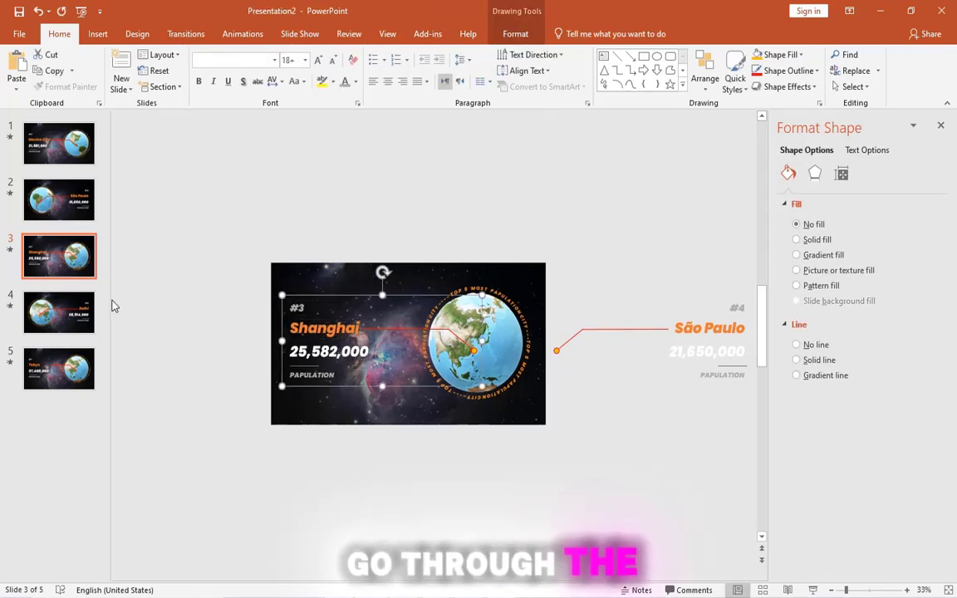
key(ctrl+c)
key(Page_Down)
key(ctrl+v)
drag(374, 332, 432, 481)
click(427, 431)
Copy the Delhi label group onto the Tokyo slide.
click(515, 332)
key(ctrl+c)
key(Page_Down)
key(ctrl+v)
Group the Tokyo labels and line, and park them off the Delhi slide's left.
click(241, 273)
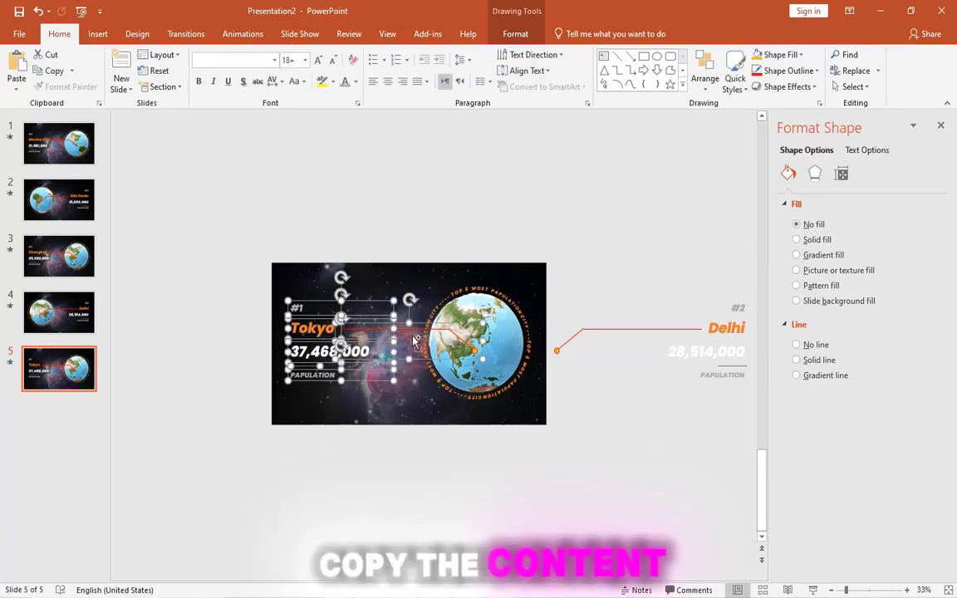
key(ctrl+g)
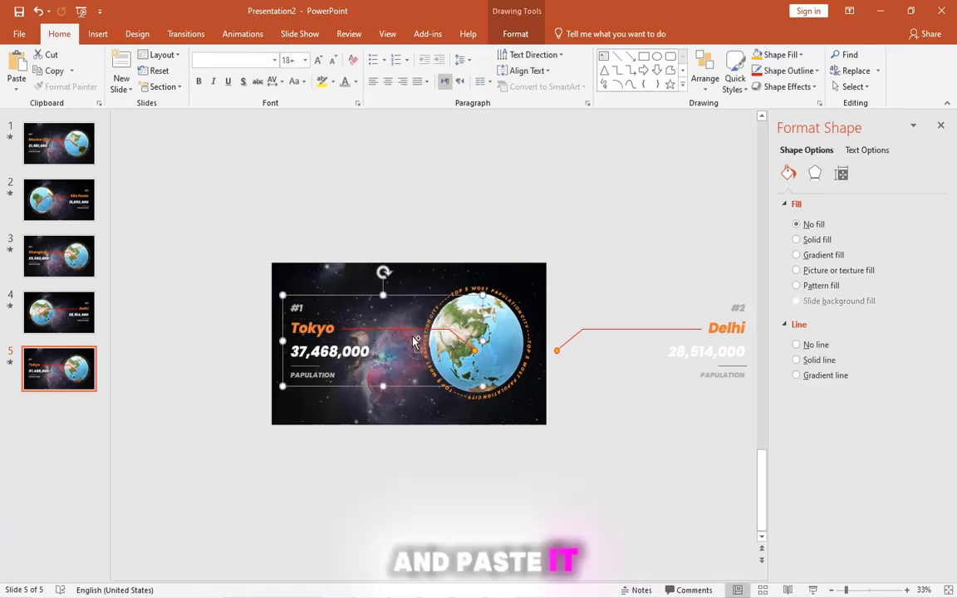
click(75, 313)
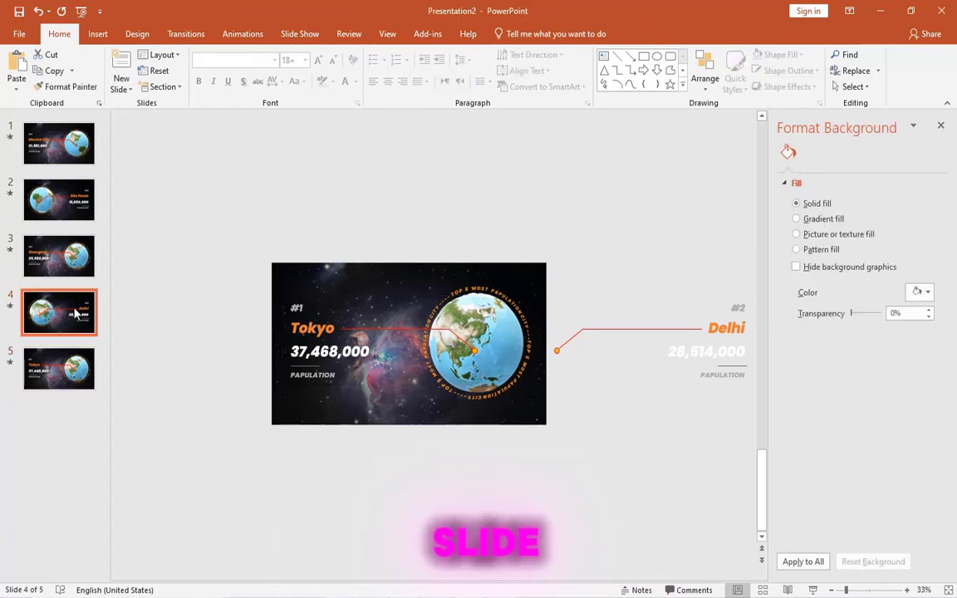
key(ctrl+v)
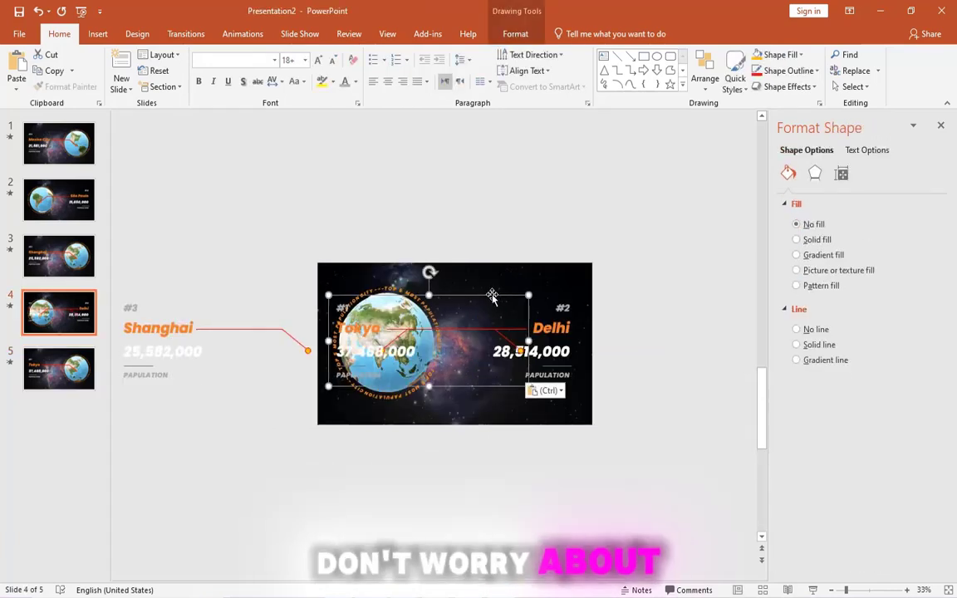
drag(491, 296, 275, 299)
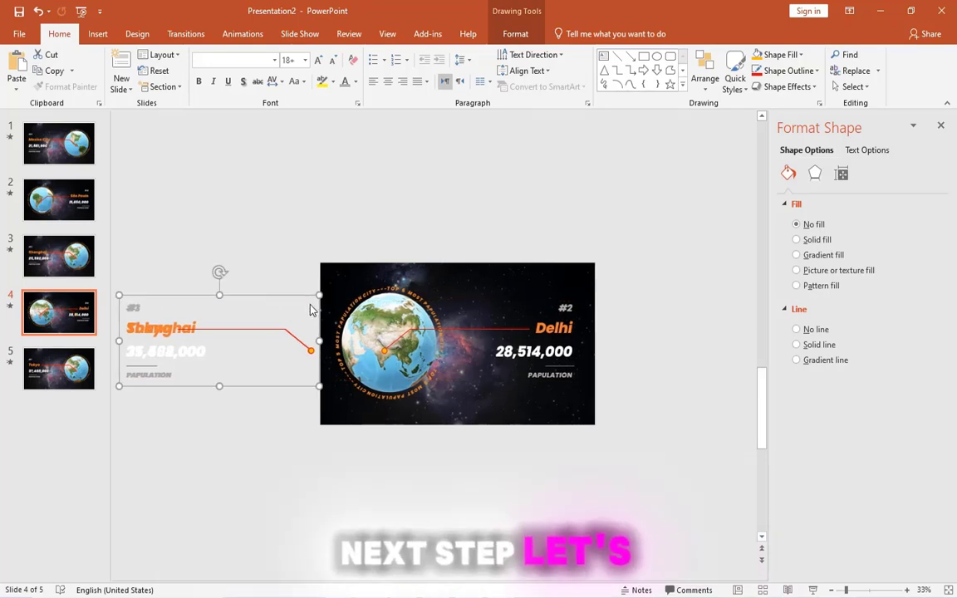
Place the Delhi group off the Shanghai slide and Shanghai's group off the São Paulo slide.
click(451, 296)
click(75, 259)
key(ctrl+v)
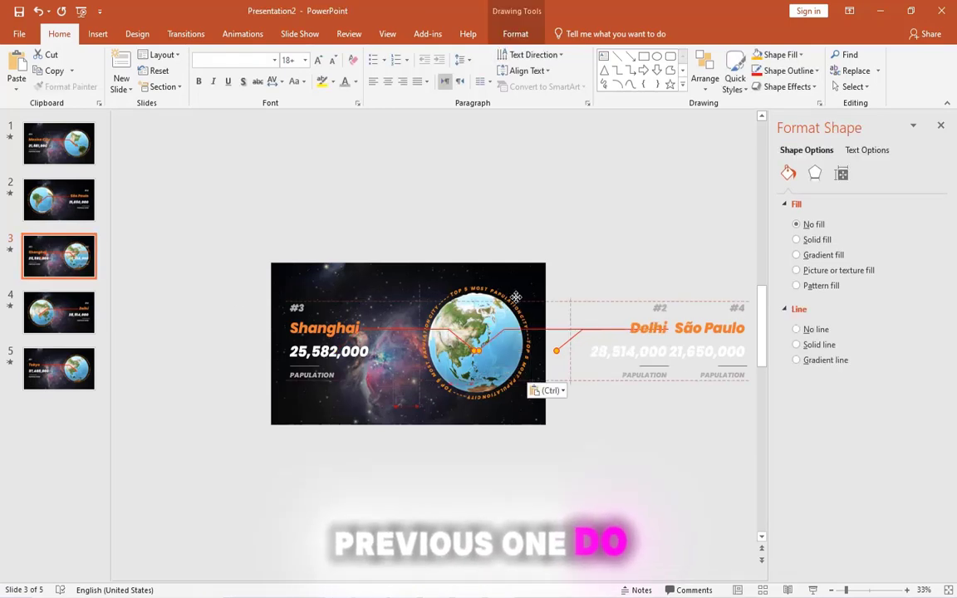
drag(564, 301, 316, 306)
click(50, 222)
key(ctrl+v)
drag(432, 297, 242, 297)
Copy the São Paulo label group onto the Mexico City slide, off its right edge.
click(545, 292)
key(ctrl+c)
click(58, 143)
key(ctrl+v)
drag(477, 299, 602, 299)
key(Escape)
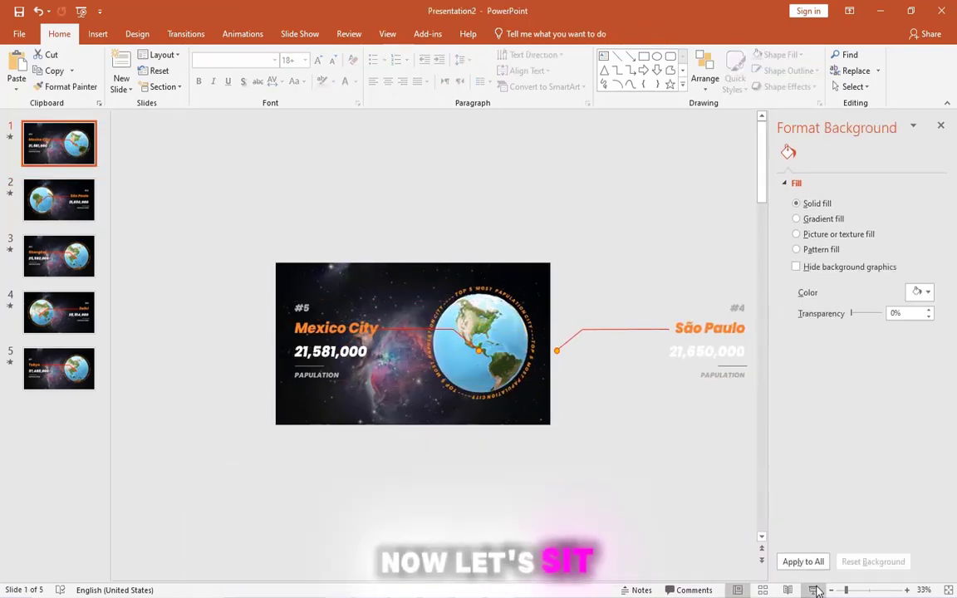